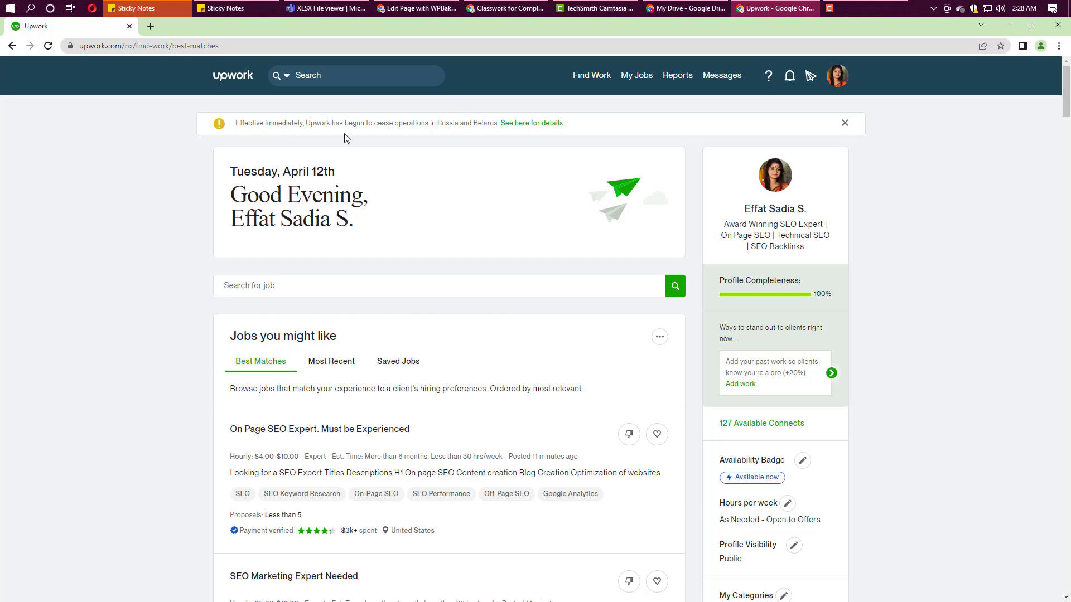
# Step: Open the freelancer's own profile page from the Find Work options
pyautogui.click(360, 297)
pyautogui.scroll(-10, 360, 296)
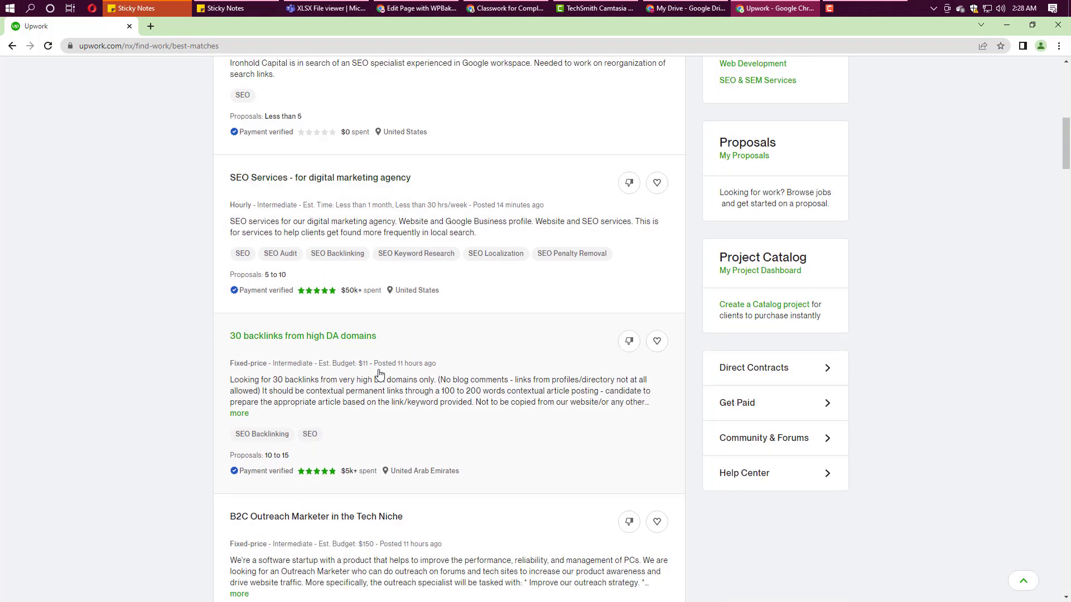
pyautogui.scroll(11, 379, 374)
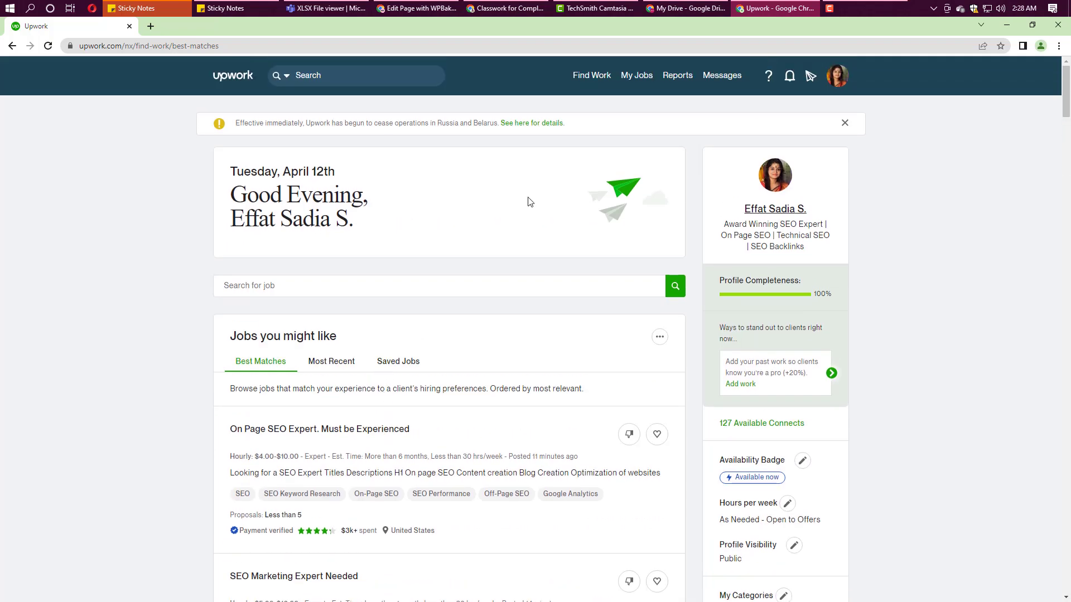
pyautogui.moveTo(603, 81)
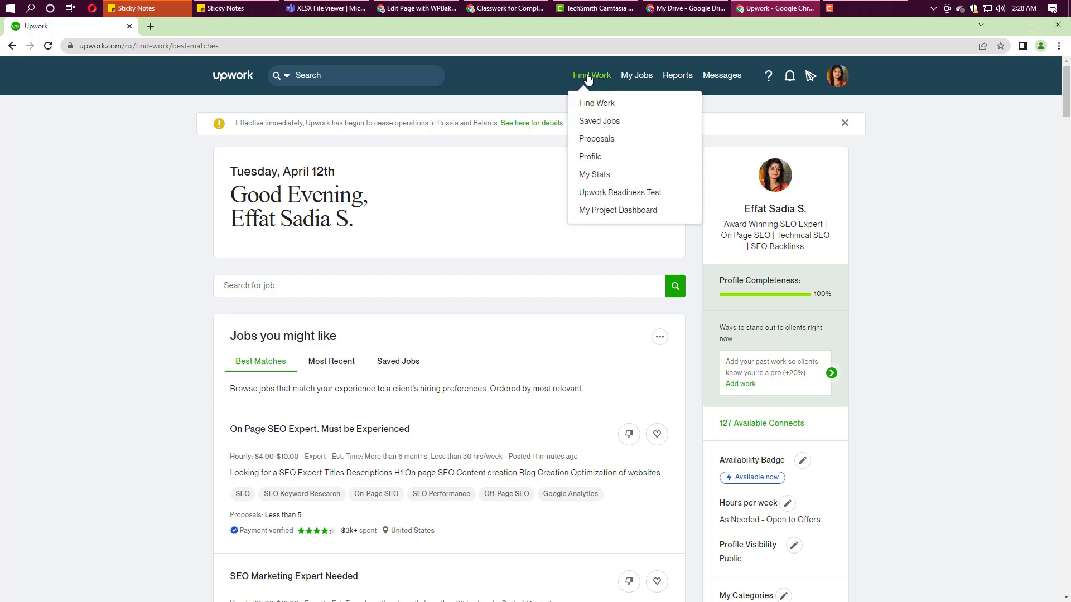
pyautogui.click(594, 159)
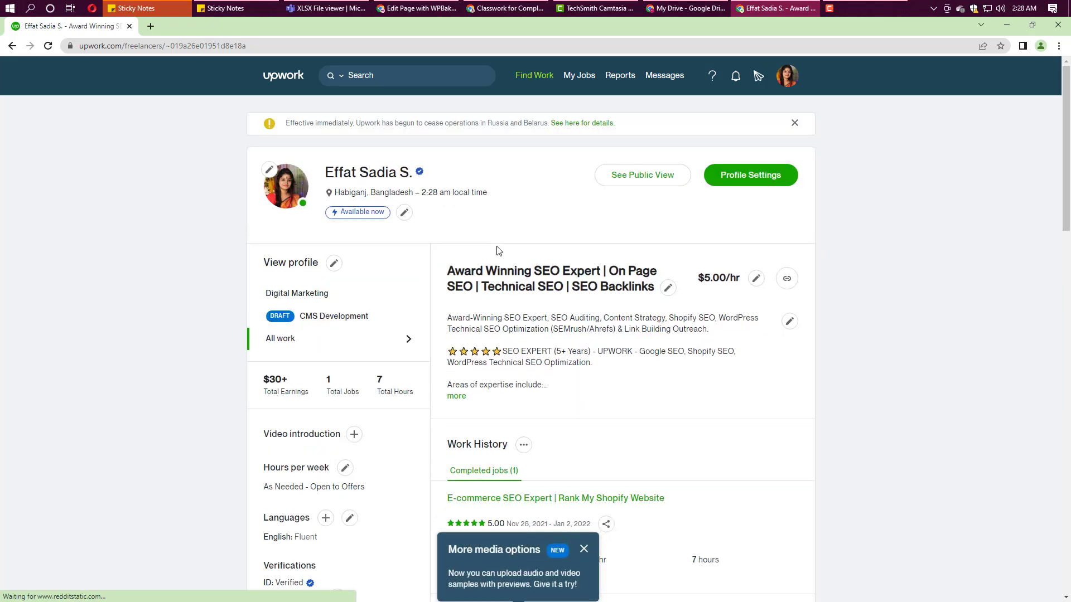
# Step: Capture the profile area in a screenshot overlay and mark All work, CMS Development and Digital Marketing with red freehand lines, closing the overlay without saving
pyautogui.press('Print')
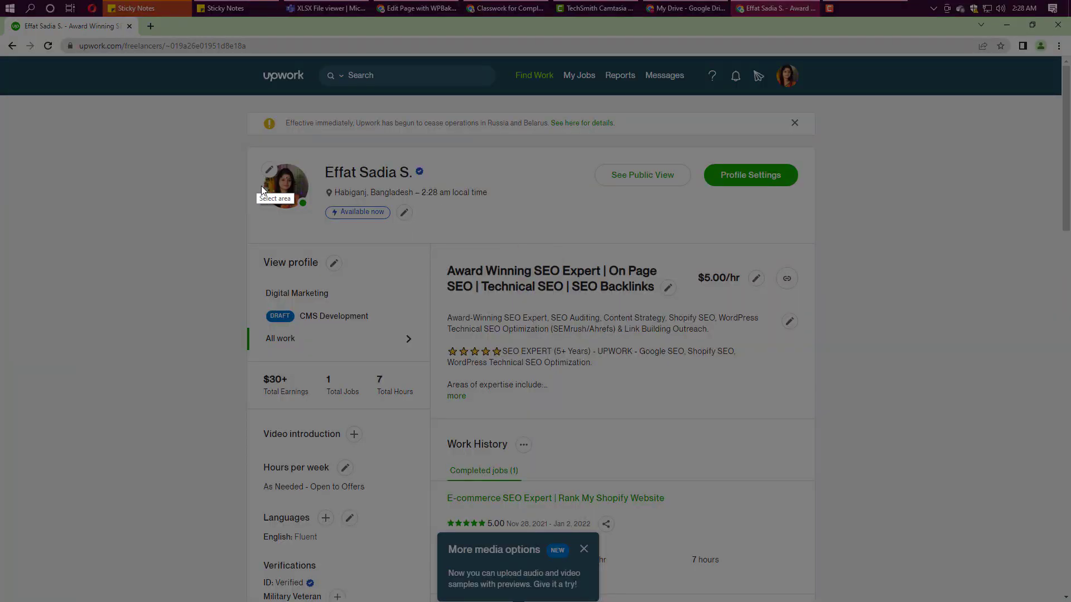
pyautogui.moveTo(246, 145)
pyautogui.mouseDown()
pyautogui.moveTo(701, 550)
pyautogui.moveTo(849, 590)
pyautogui.mouseUp()
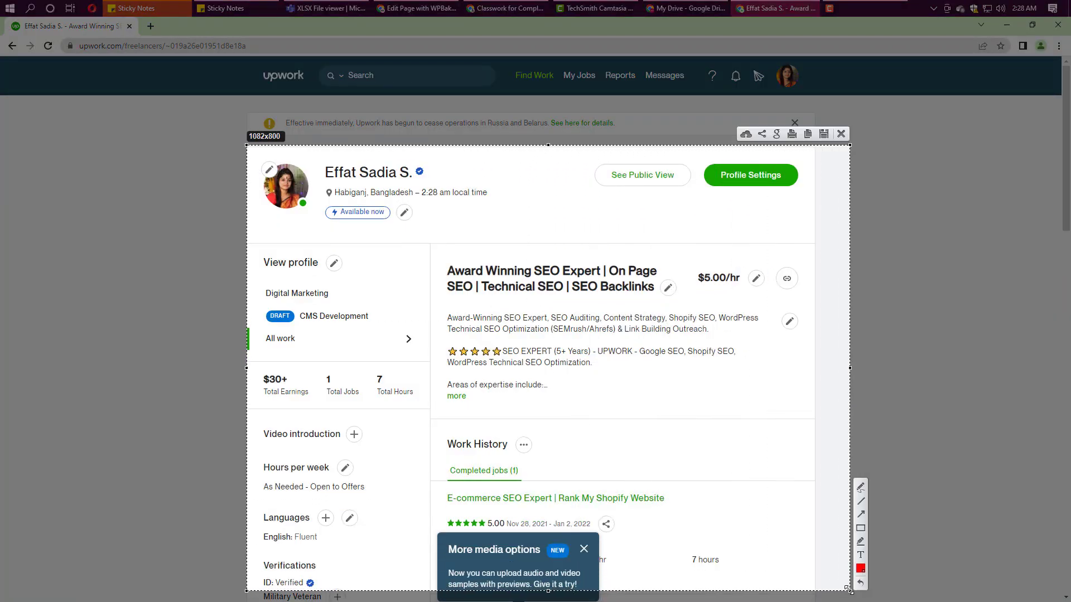
pyautogui.click(860, 487)
pyautogui.moveTo(261, 339)
pyautogui.mouseDown()
pyautogui.moveTo(300, 334)
pyautogui.moveTo(280, 352)
pyautogui.moveTo(262, 336)
pyautogui.moveTo(400, 364)
pyautogui.moveTo(458, 298)
pyautogui.mouseUp()
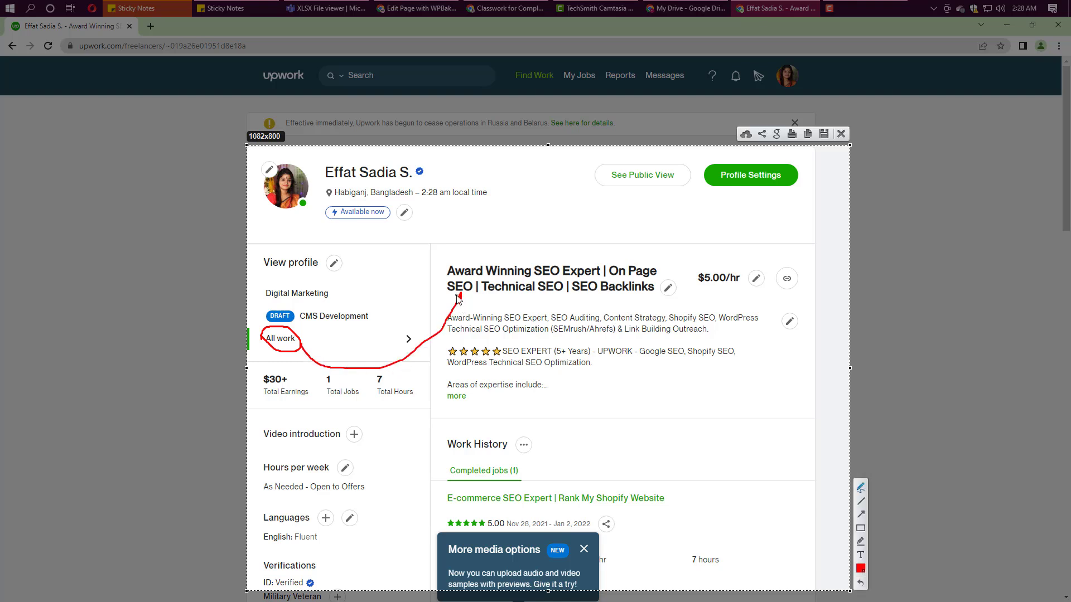
pyautogui.moveTo(273, 310)
pyautogui.mouseDown()
pyautogui.moveTo(366, 304)
pyautogui.moveTo(354, 325)
pyautogui.moveTo(266, 317)
pyautogui.moveTo(263, 296)
pyautogui.moveTo(337, 289)
pyautogui.moveTo(260, 297)
pyautogui.mouseUp()
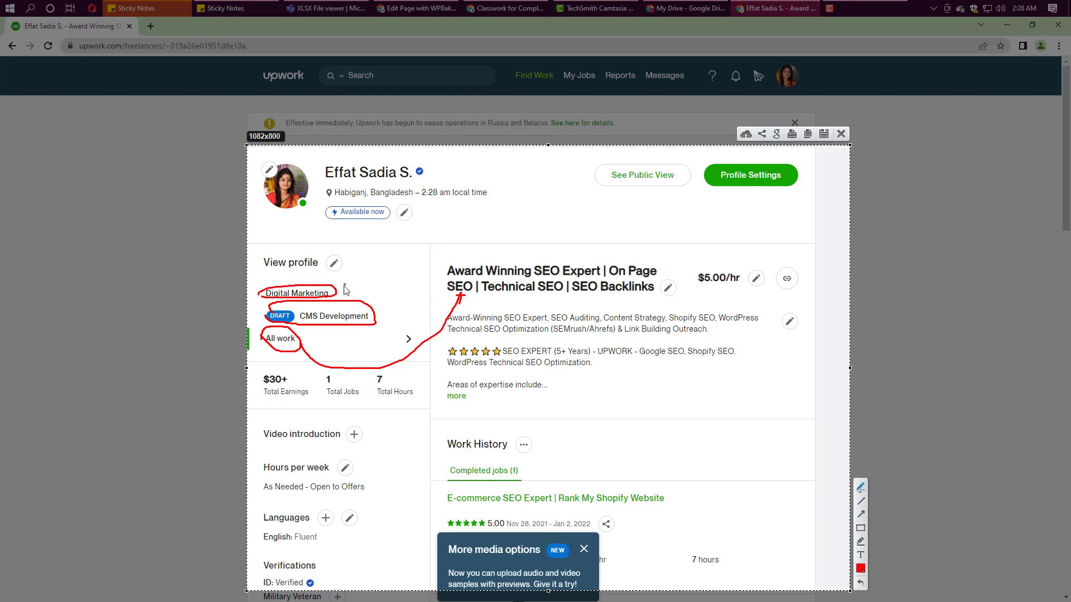
pyautogui.moveTo(345, 289)
pyautogui.mouseDown()
pyautogui.moveTo(356, 275)
pyautogui.moveTo(366, 294)
pyautogui.moveTo(386, 258)
pyautogui.moveTo(392, 279)
pyautogui.moveTo(382, 245)
pyautogui.moveTo(405, 252)
pyautogui.moveTo(382, 249)
pyautogui.mouseUp()
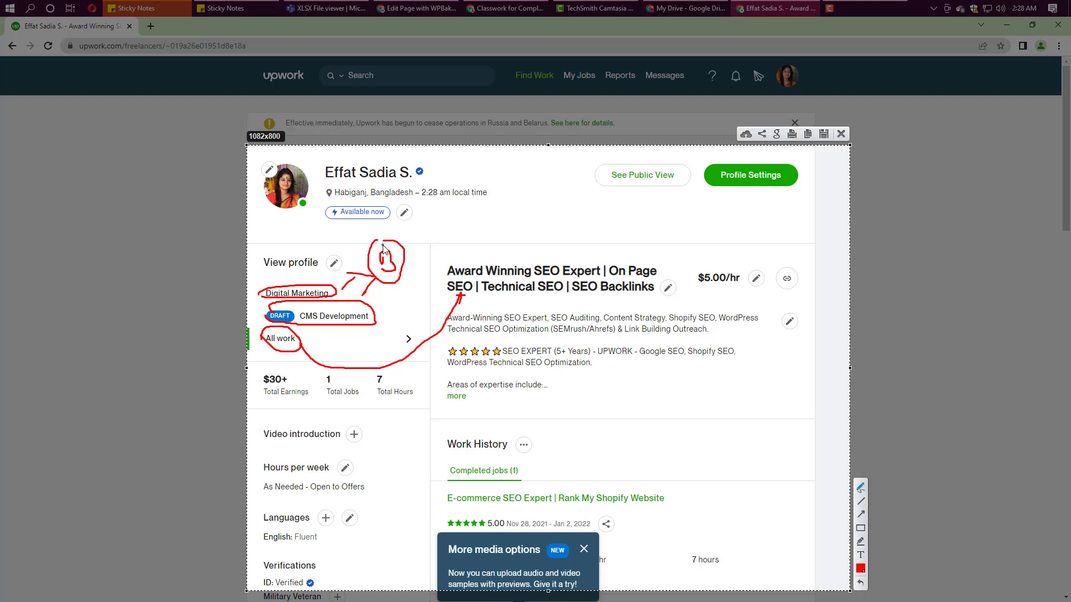
pyautogui.moveTo(441, 222)
pyautogui.mouseDown()
pyautogui.moveTo(460, 237)
pyautogui.moveTo(425, 219)
pyautogui.mouseUp()
pyautogui.click(841, 134)
# Step: Review the profile page and the service fee in the hourly rate settings, and save the rate as it is
pyautogui.scroll(-1, 276, 346)
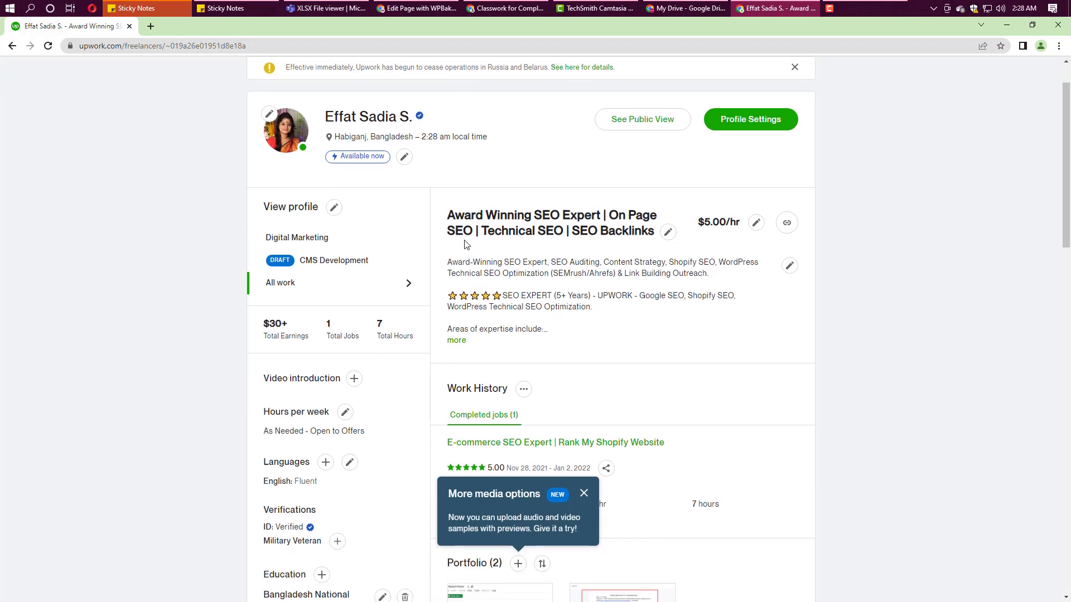
pyautogui.scroll(-9, 614, 433)
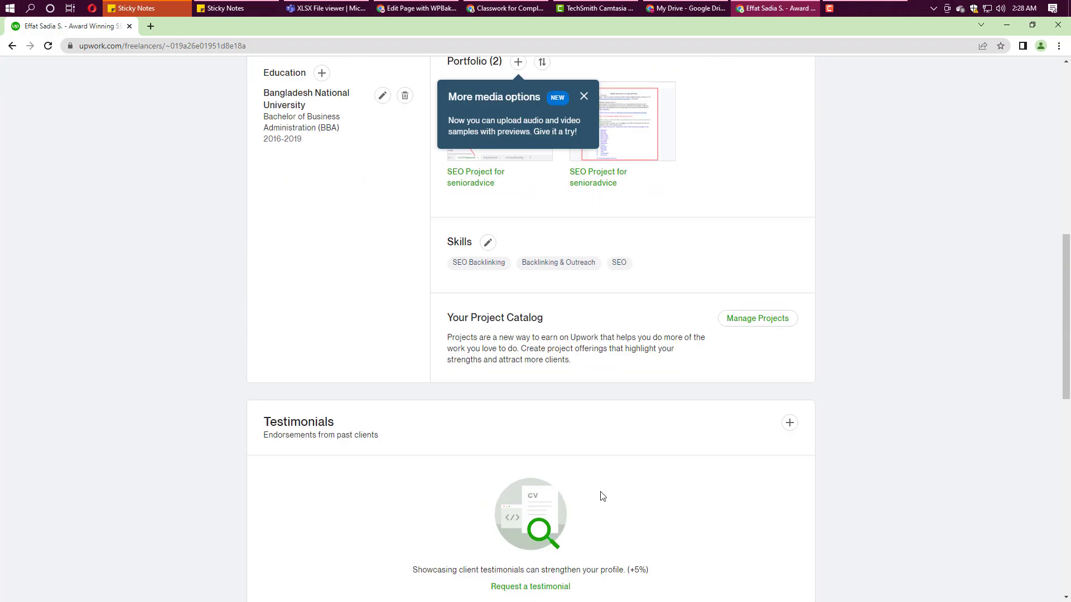
pyautogui.scroll(8, 601, 446)
pyautogui.scroll(2, 602, 497)
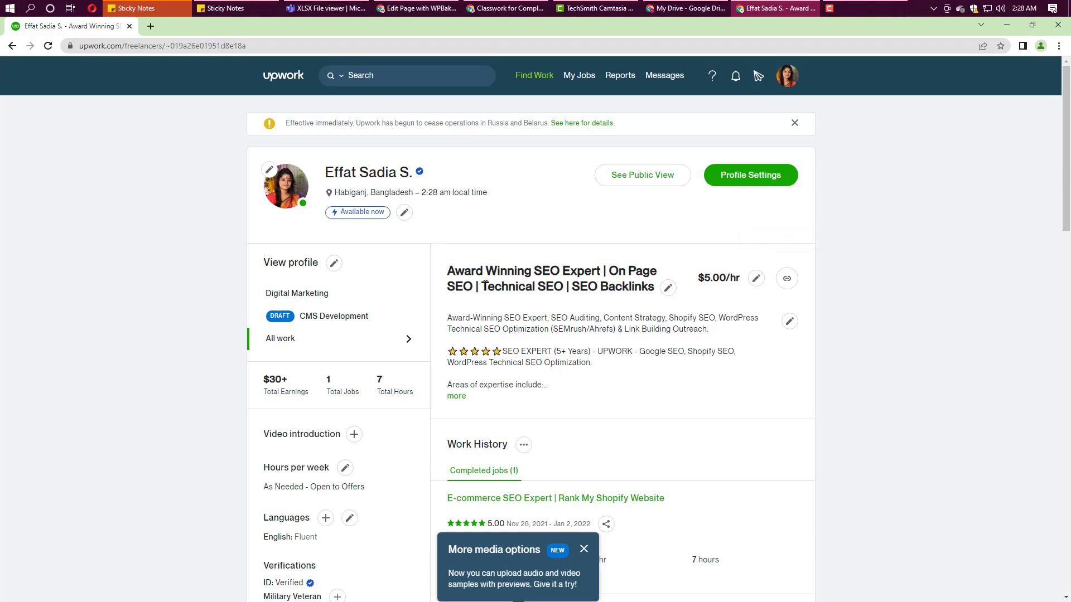
pyautogui.click(757, 279)
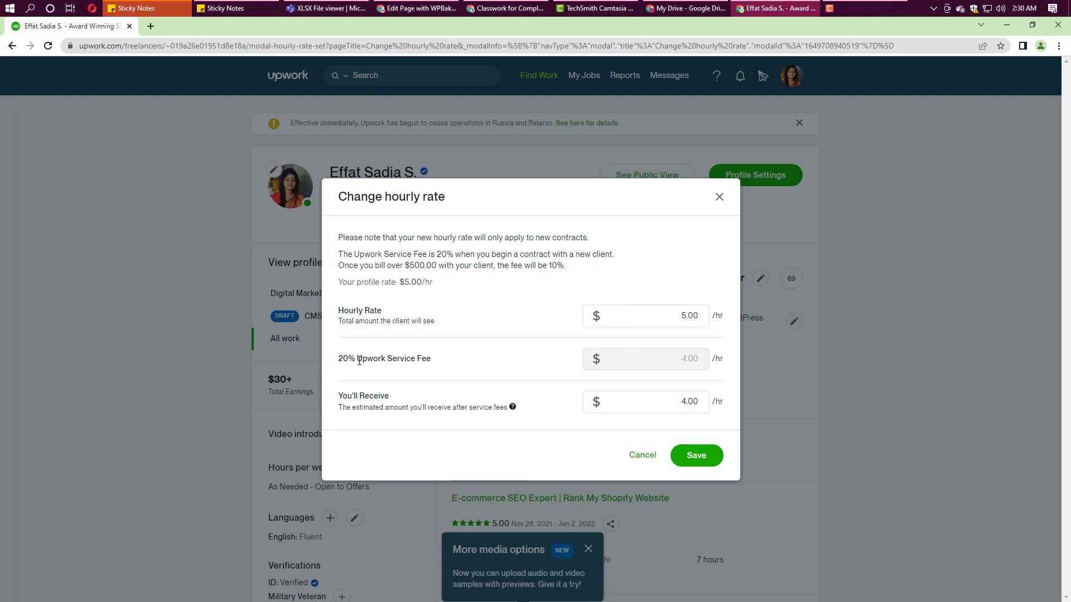
pyautogui.moveTo(357, 360); pyautogui.dragTo(336, 363)
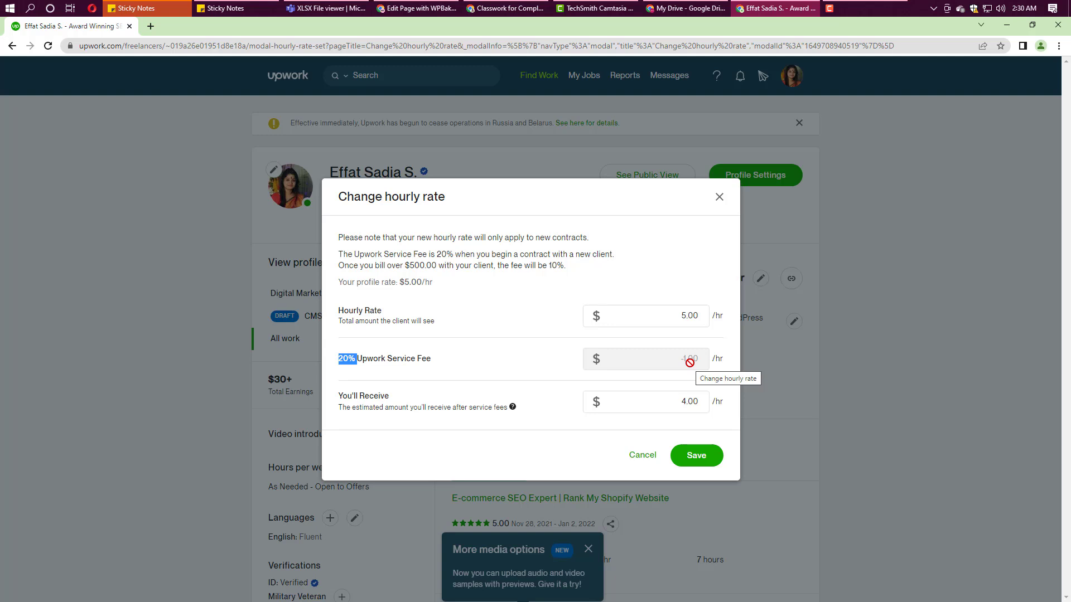
pyautogui.click(686, 401)
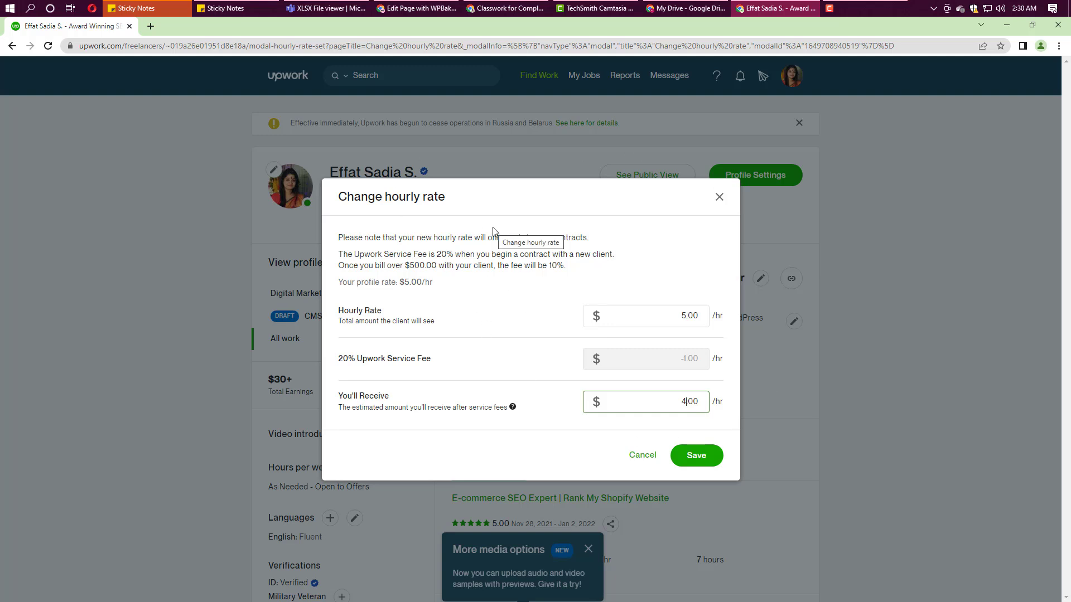
pyautogui.click(688, 456)
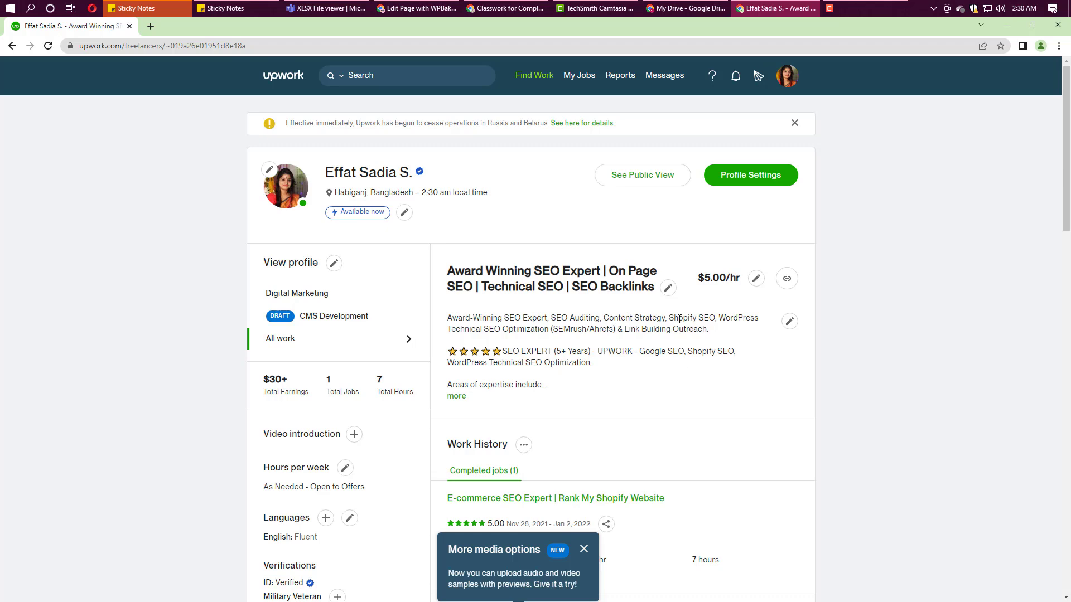
# Step: Examine the keyword phrases in the profile title, including Award Winning, On Page SEO and SEO Backlinks, and save the title as it is
pyautogui.click(669, 287)
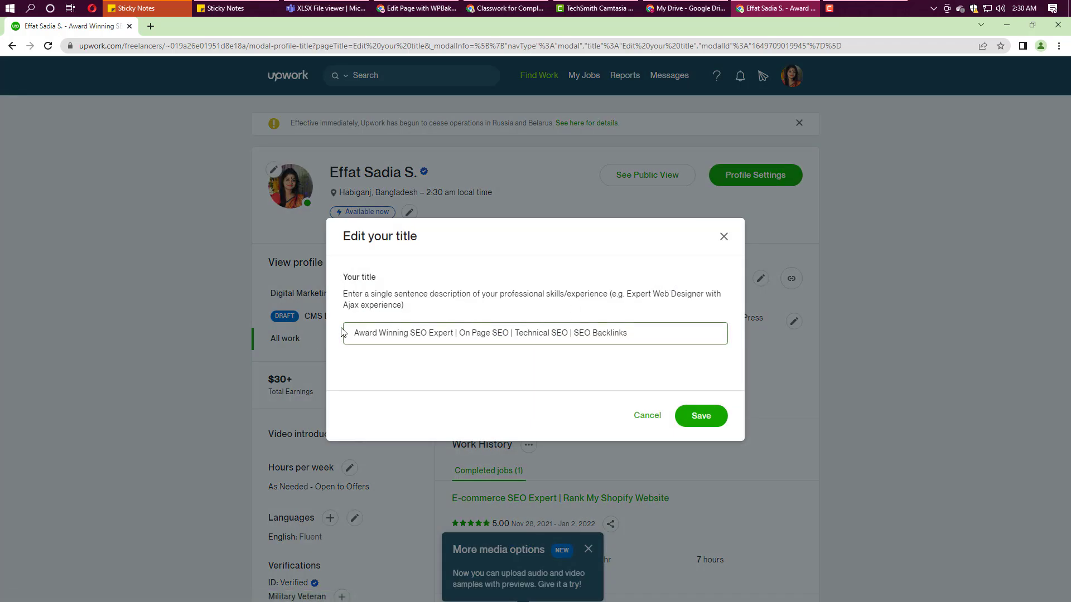
pyautogui.moveTo(354, 333); pyautogui.dragTo(452, 333)
pyautogui.click(437, 332)
pyautogui.moveTo(411, 335); pyautogui.dragTo(456, 332)
pyautogui.moveTo(412, 334); pyautogui.dragTo(349, 335)
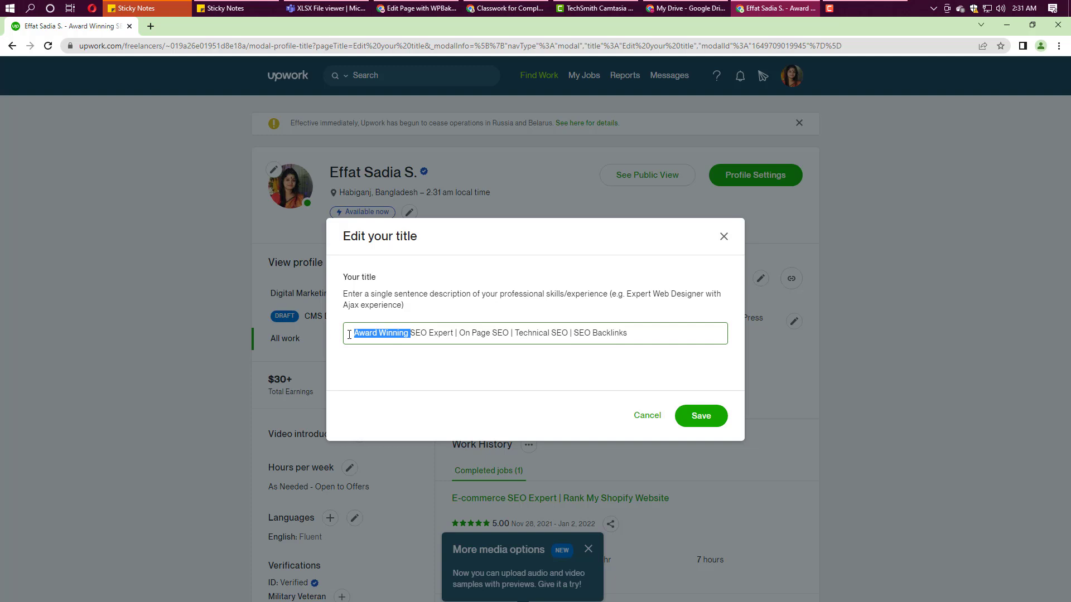
pyautogui.click(377, 330)
pyautogui.moveTo(461, 333); pyautogui.dragTo(505, 329)
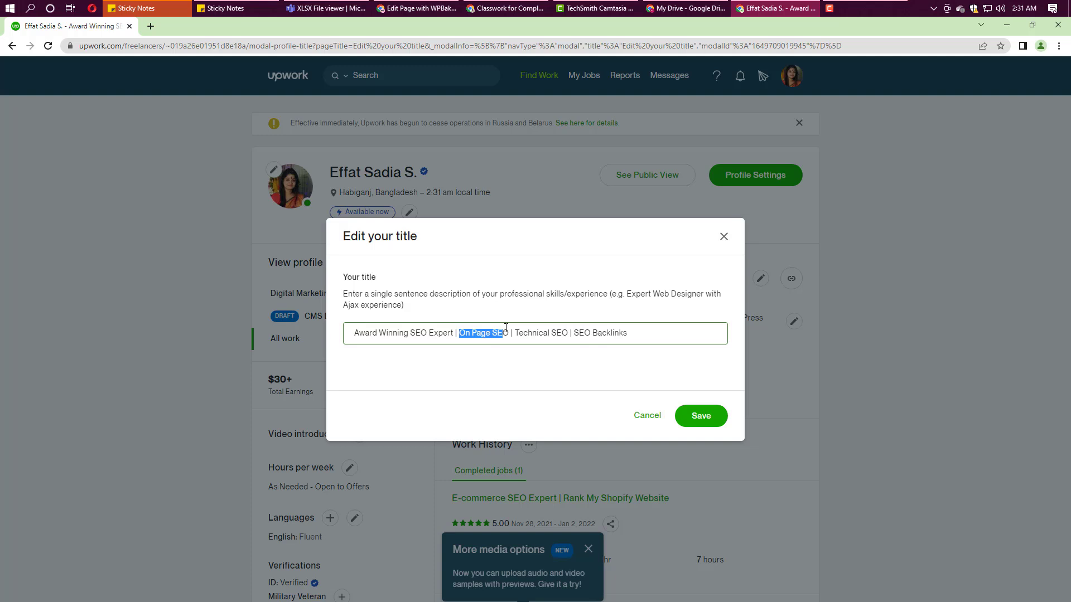
pyautogui.click(506, 329)
pyautogui.click(508, 330)
pyautogui.moveTo(507, 331); pyautogui.dragTo(459, 334)
pyautogui.moveTo(513, 334); pyautogui.dragTo(618, 336)
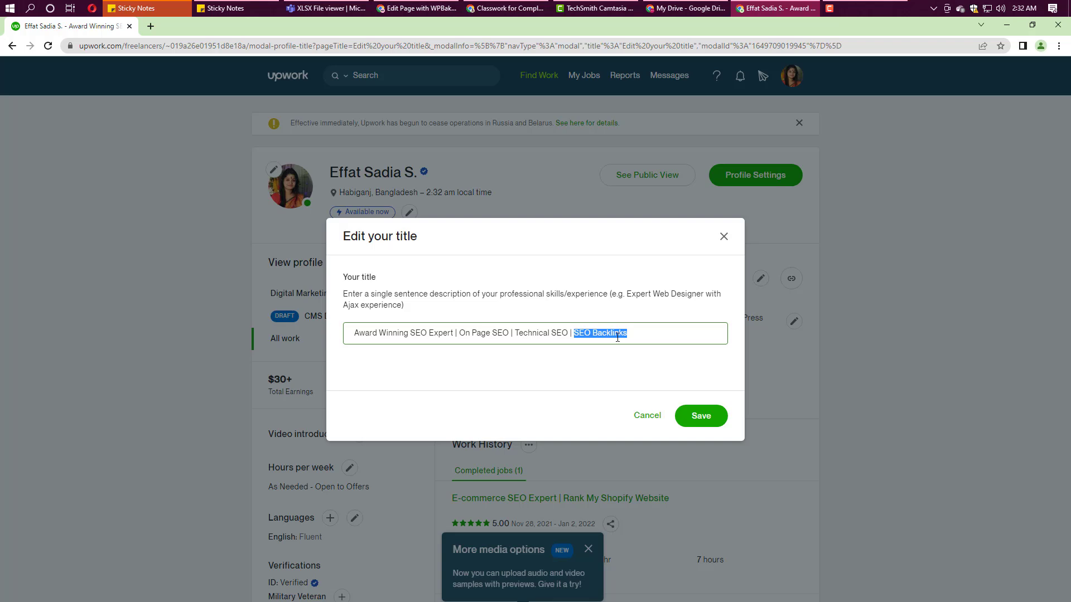
pyautogui.click(718, 423)
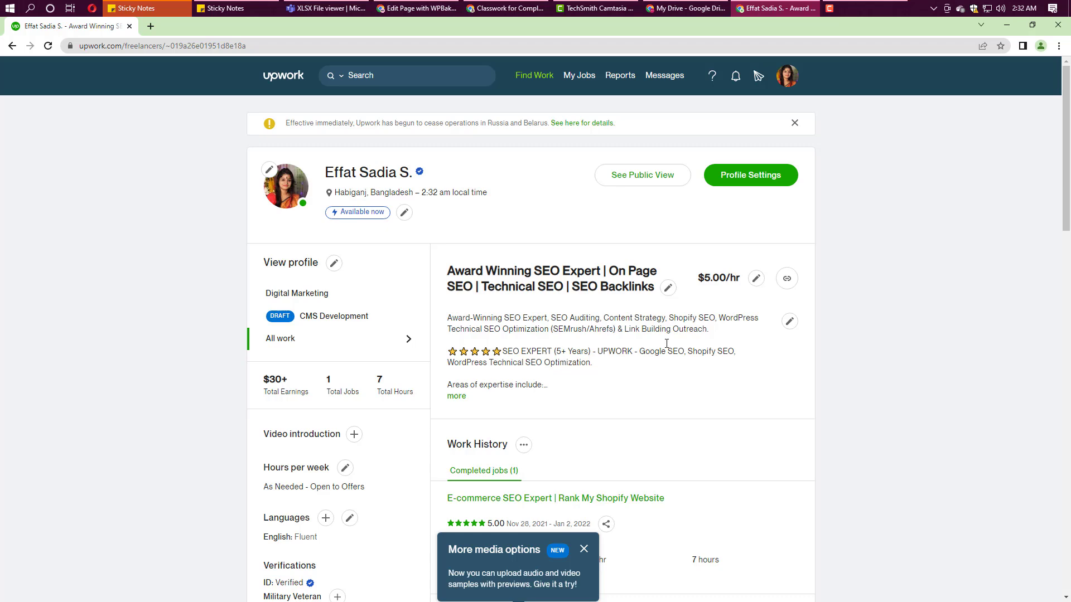
# Step: Open the profile overview for editing and review its guidance on describing strengths and skills
pyautogui.click(789, 321)
pyautogui.scroll(10, 502, 334)
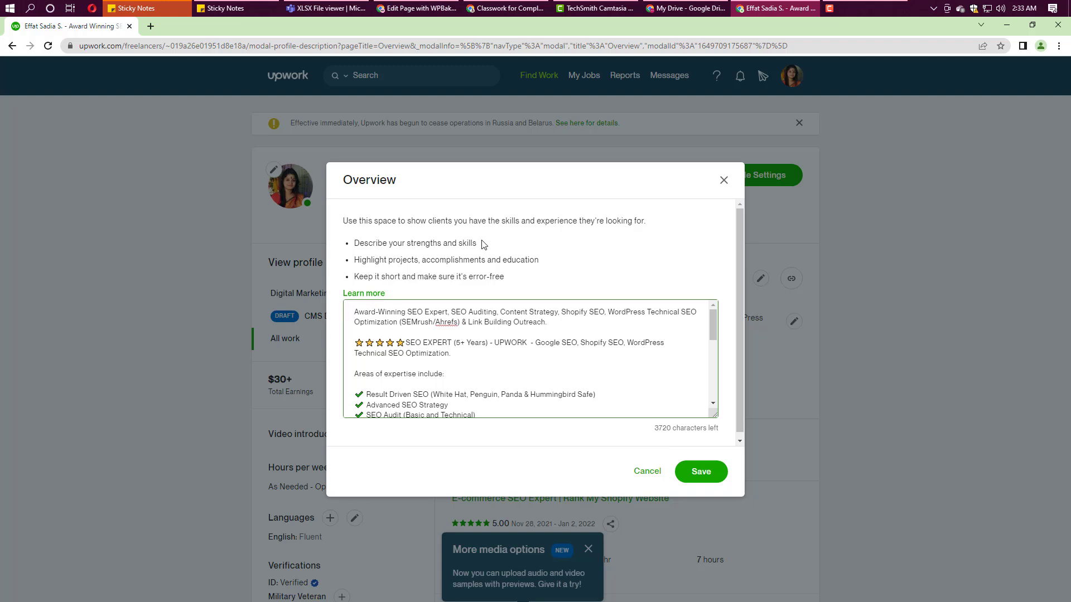
pyautogui.moveTo(478, 244); pyautogui.dragTo(377, 242)
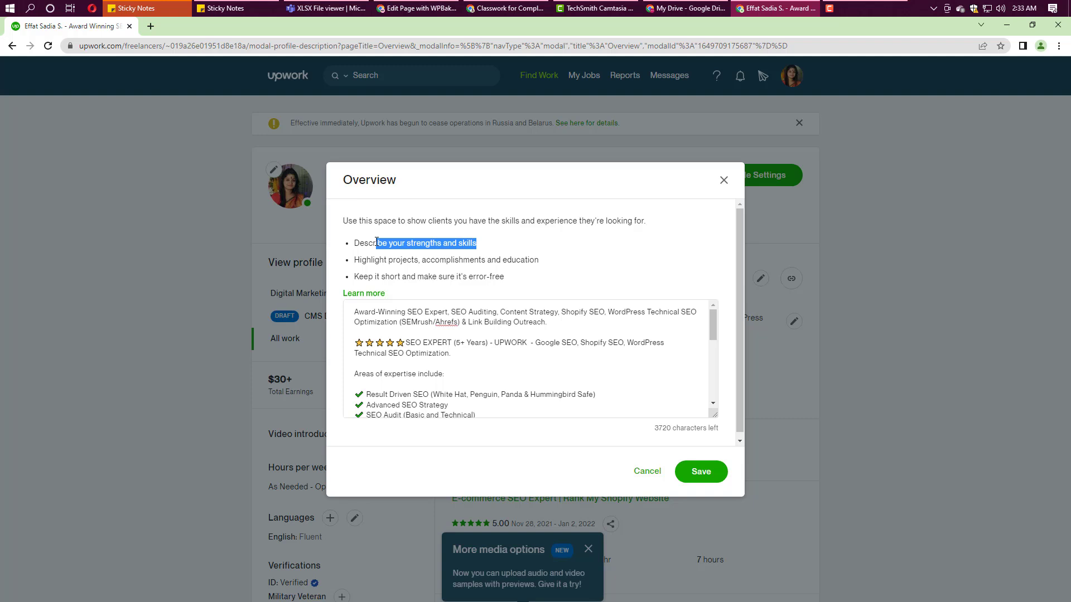
# Step: Examine the wording of the overview's opening paragraph, from Award-Winning SEO Expert to Link Building Outreach
pyautogui.doubleClick(402, 312)
pyautogui.moveTo(363, 293); pyautogui.dragTo(394, 311)
pyautogui.doubleClick(395, 312)
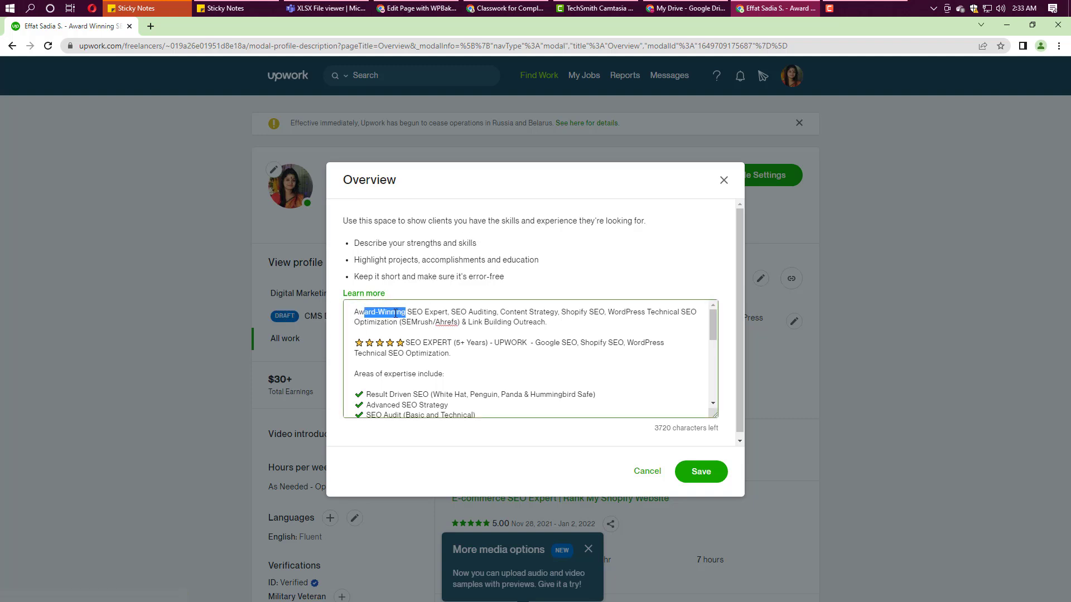
pyautogui.click(395, 312)
pyautogui.click(425, 313)
pyautogui.moveTo(454, 312); pyautogui.dragTo(512, 314)
pyautogui.click(512, 314)
pyautogui.click(449, 325)
pyautogui.press('Down')
pyautogui.hotkey('shift', 'Up')
pyautogui.hotkey('shift', 'Up')
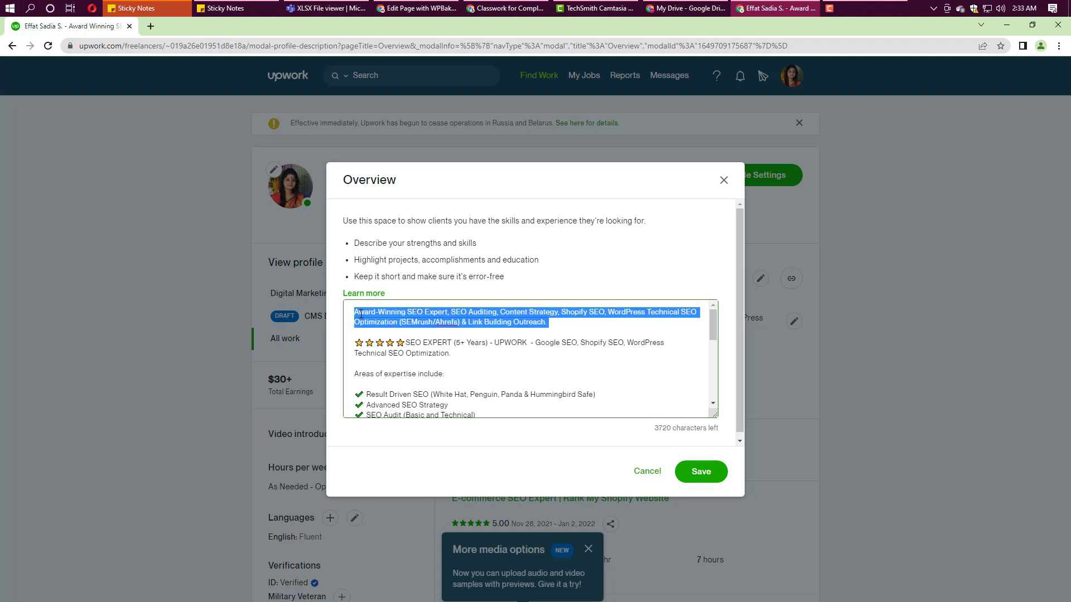
# Step: Try adding a "yoast SEO" line below the overview's opening paragraph, and remove the text again
pyautogui.click(566, 328)
pyautogui.press('Return')
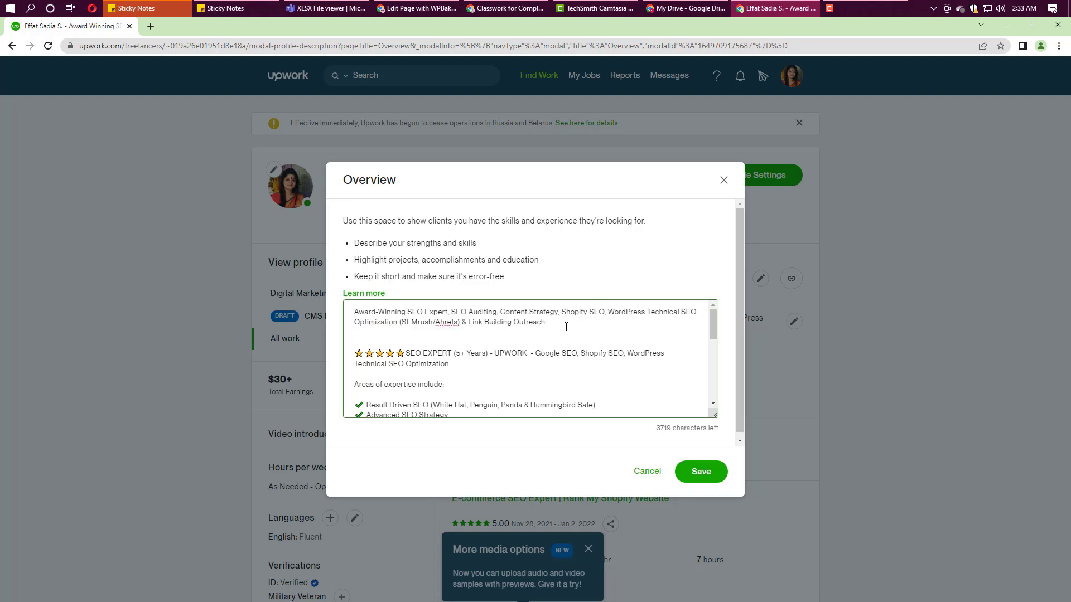
pyautogui.press('Return')
pyautogui.write('yoast SEO')
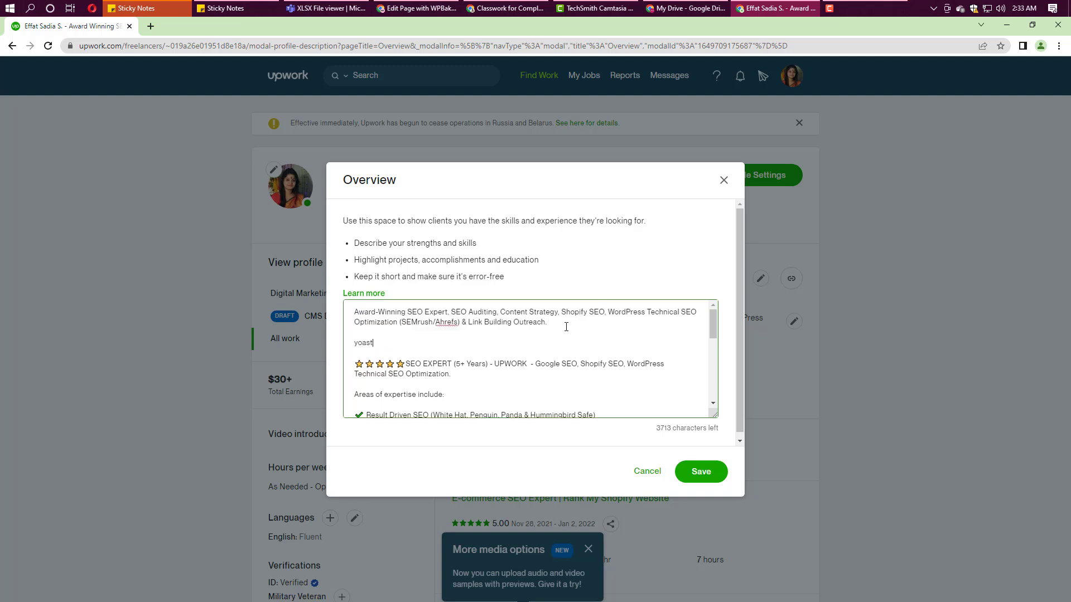
pyautogui.press('BackSpace')
pyautogui.press('BackSpace')
pyautogui.press('BackSpace')
pyautogui.press('BackSpace')
pyautogui.press('BackSpace')
pyautogui.press('BackSpace')
pyautogui.press('BackSpace')
pyautogui.press('BackSpace')
pyautogui.write('=')
pyautogui.press('BackSpace')
pyautogui.press('Delete')
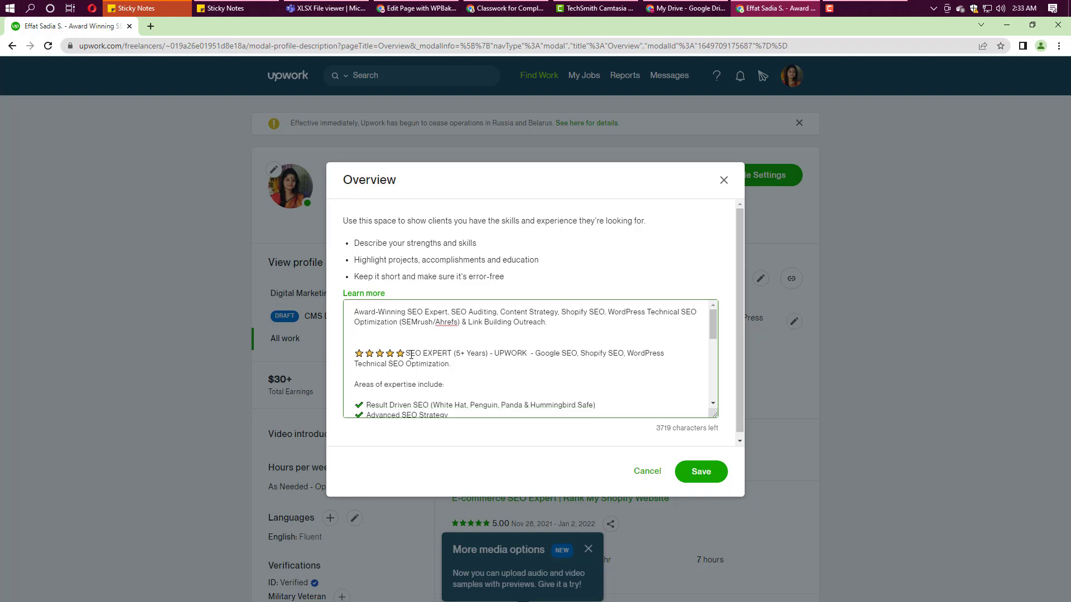
# Step: Examine the star emojis before SEO EXPERT in the overview and check the option for inserting emojis
pyautogui.moveTo(406, 354); pyautogui.dragTo(360, 353)
pyautogui.click(362, 353)
pyautogui.moveTo(411, 353); pyautogui.dragTo(393, 354)
pyautogui.click(359, 347)
pyautogui.rightClick(359, 346)
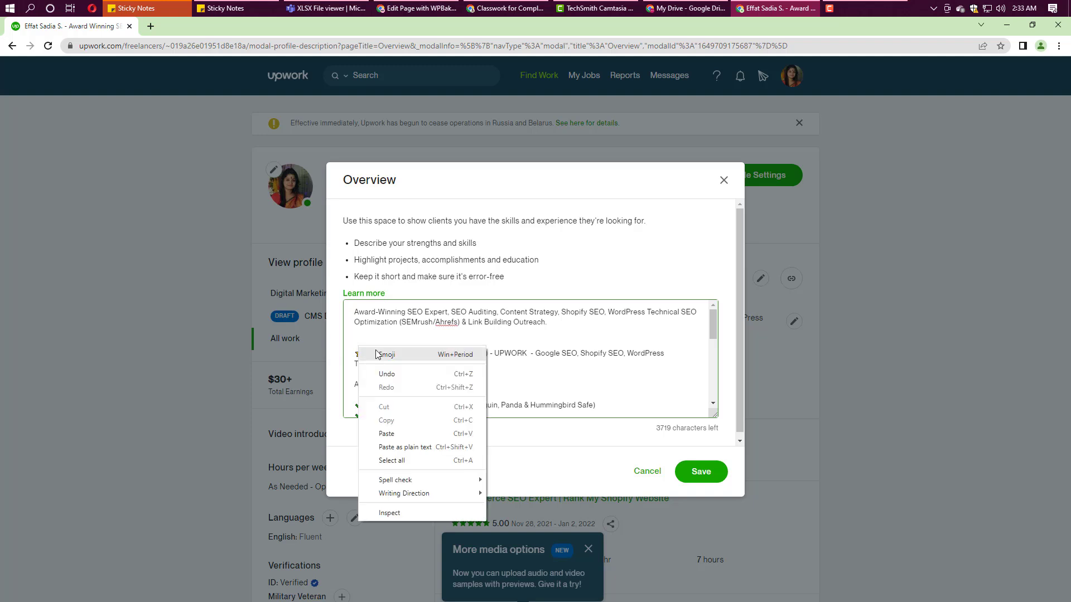
pyautogui.press('Escape')
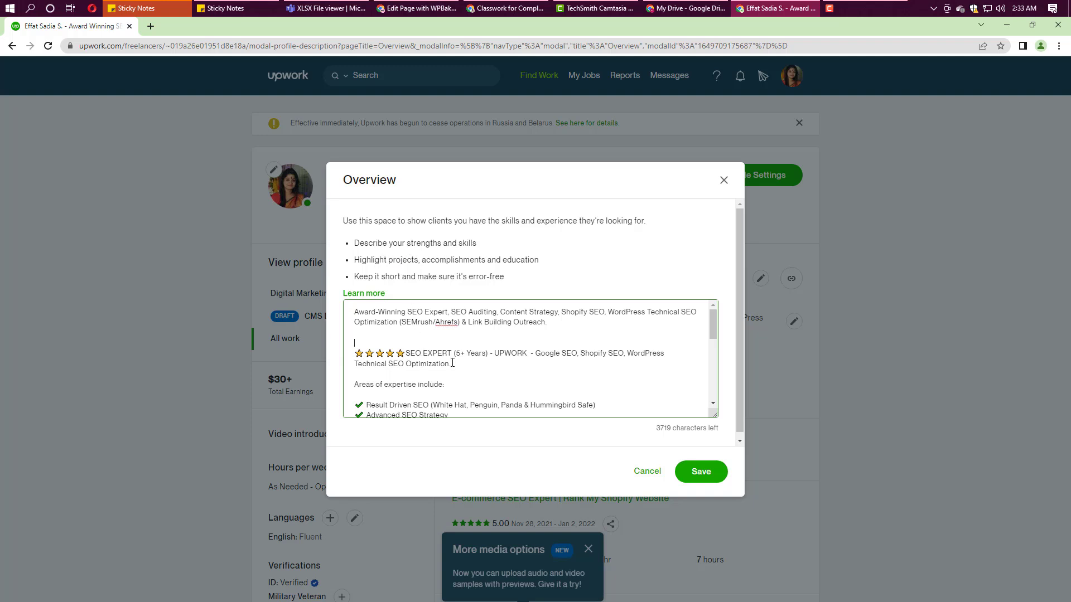
# Step: Try adding the line "Doing SEO from 5 Years and very confident obout Skills" below the opening paragraph, and delete it again
pyautogui.click(366, 337)
pyautogui.press('Return')
pyautogui.write('Doin')
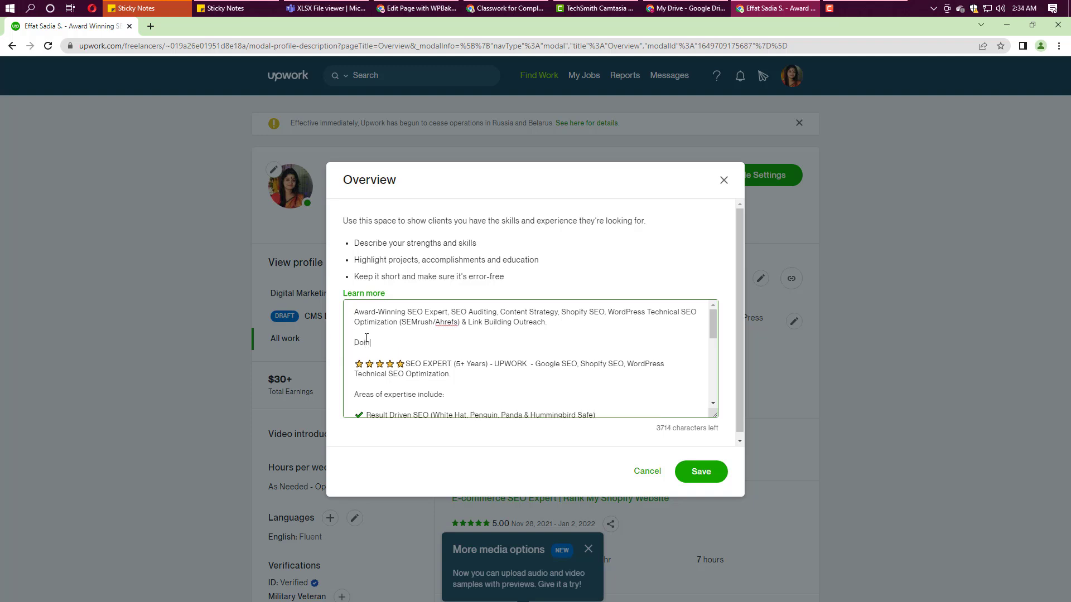
pyautogui.write('g SEO from 5 Years and very confid')
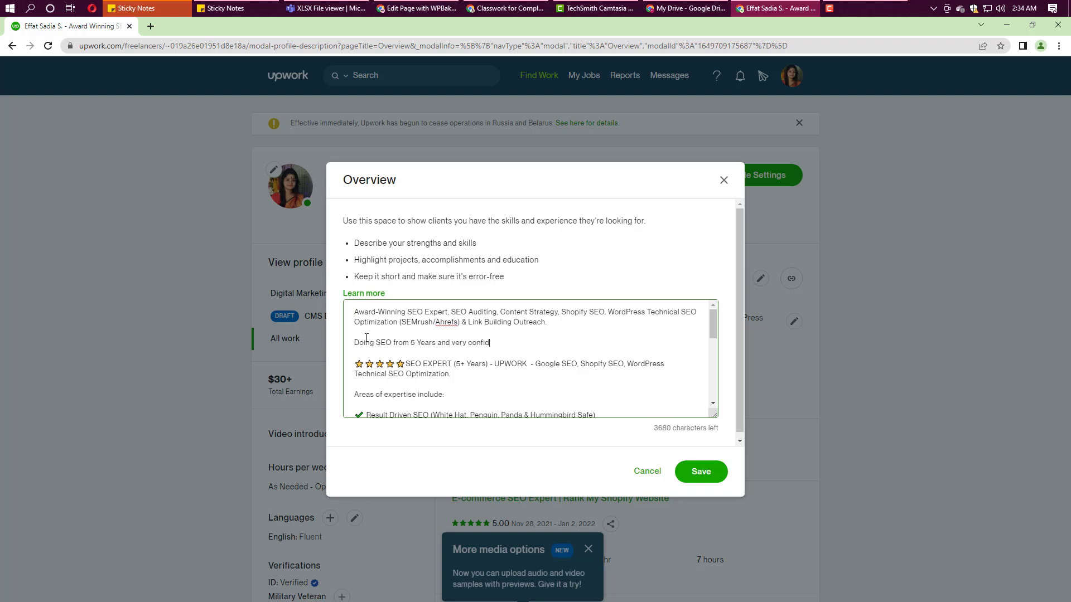
pyautogui.write('ent obout Skills')
pyautogui.moveTo(494, 341); pyautogui.dragTo(355, 343)
pyautogui.press('BackSpace')
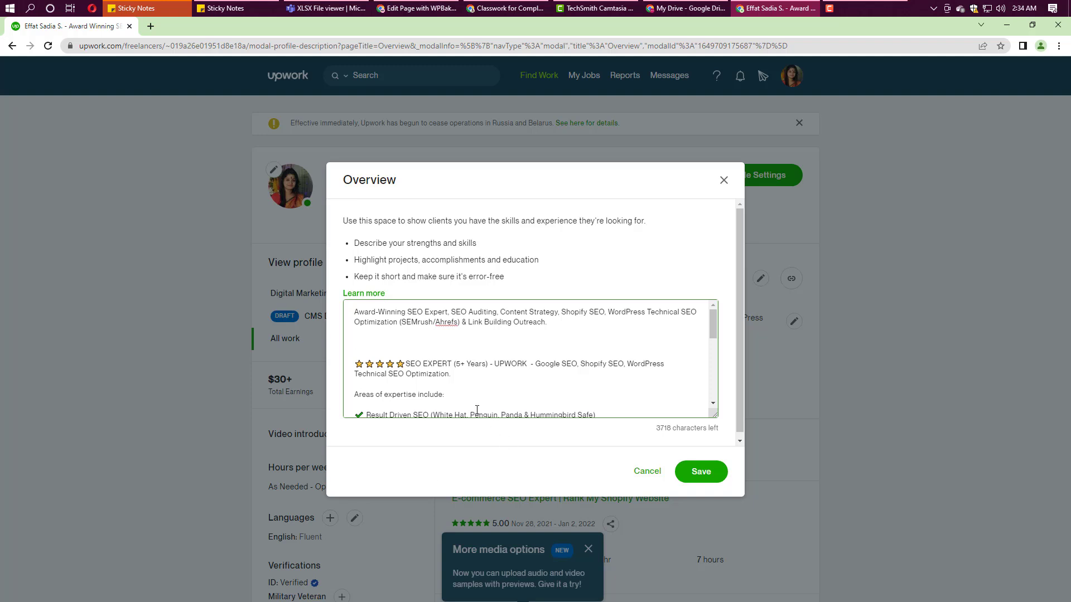
# Step: Replace the five-star SEO EXPERT line in the overview with the green-and-yellow beginner badge emoji
pyautogui.moveTo(452, 377); pyautogui.dragTo(352, 366)
pyautogui.press('BackSpace')
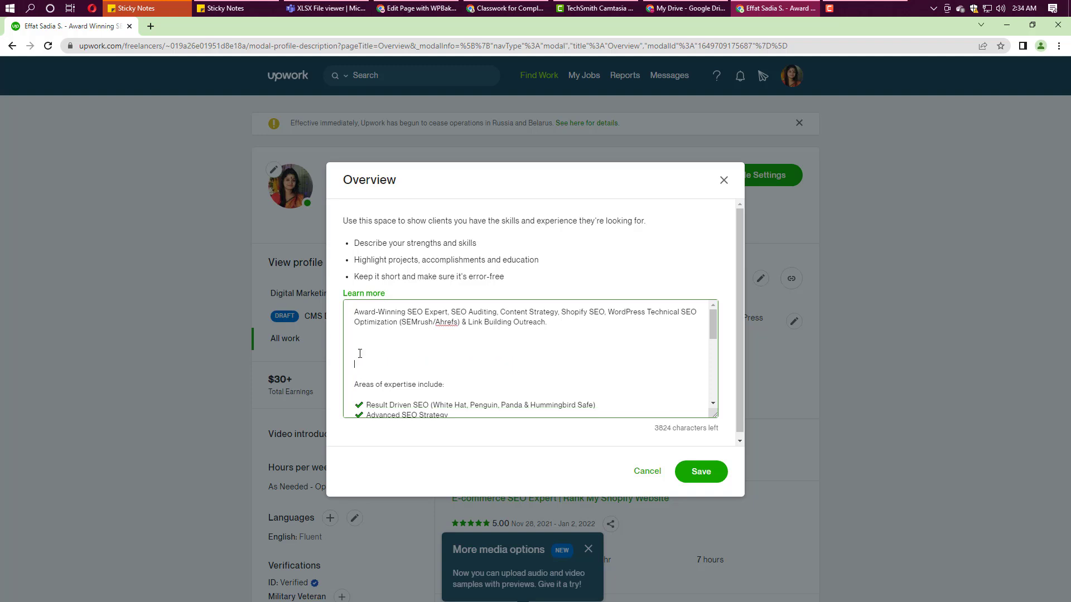
pyautogui.rightClick(359, 354)
pyautogui.click(377, 363)
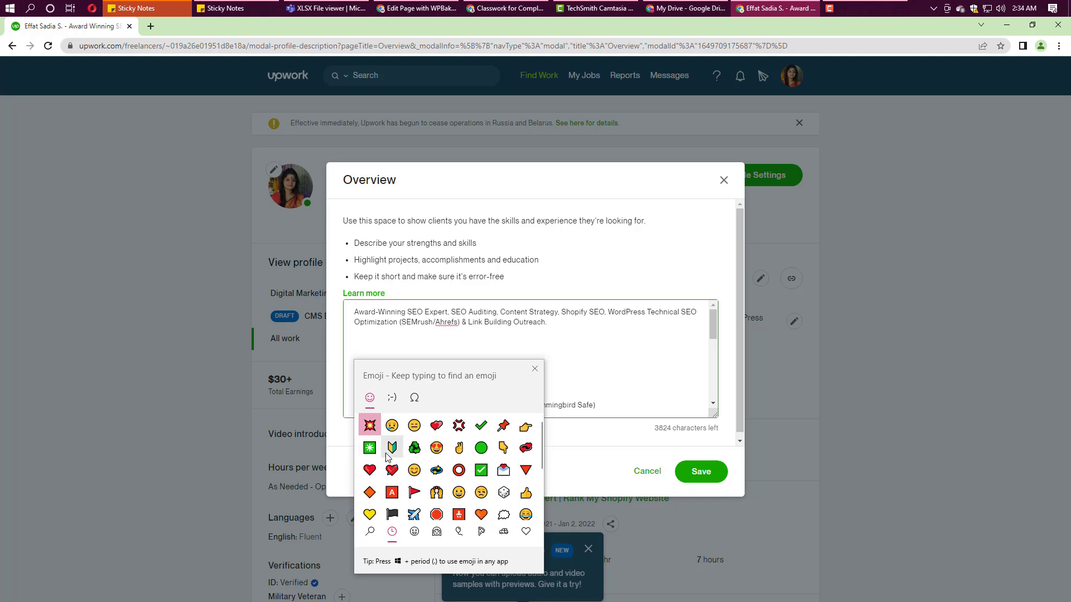
pyautogui.click(392, 448)
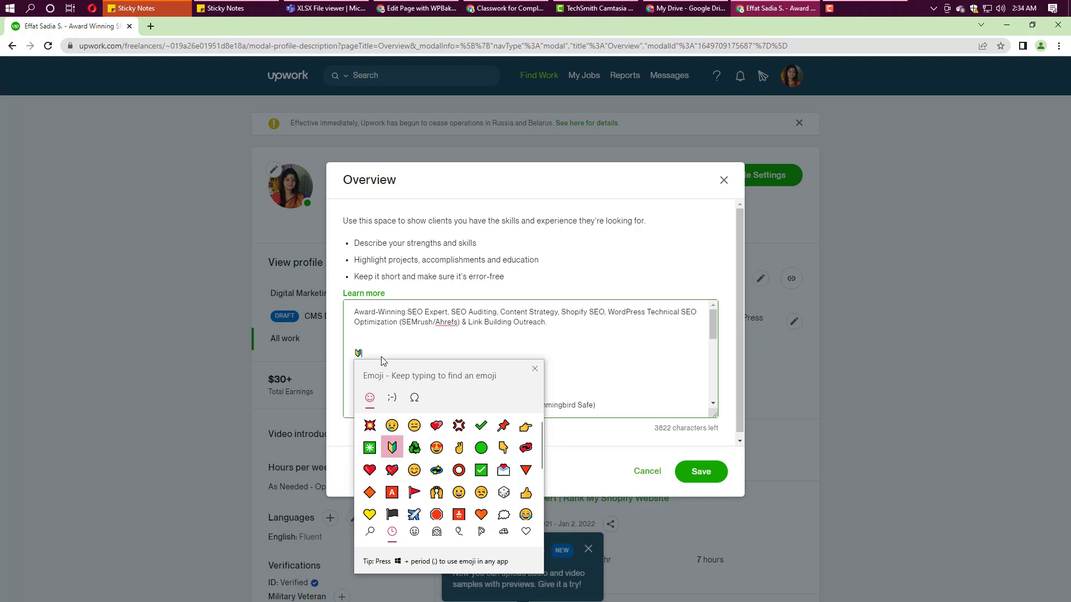
pyautogui.click(381, 357)
# Step: Write "Professional SEO Expert with Advance SEO Strategy." after the badge emoji
pyautogui.write('P')
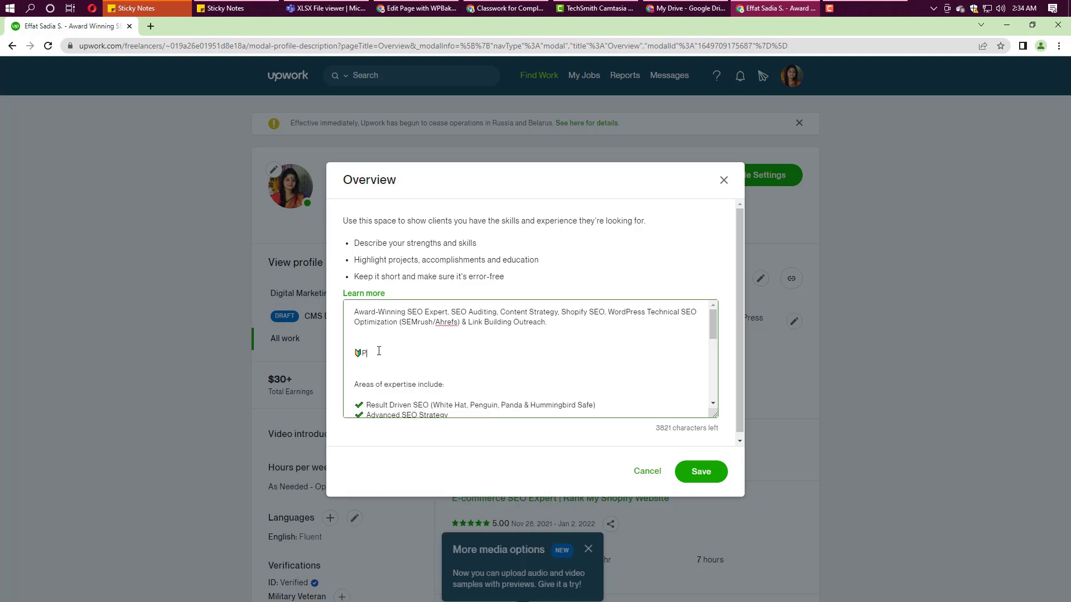
pyautogui.write('rofessional SEO eExpert with Advance SEO SD')
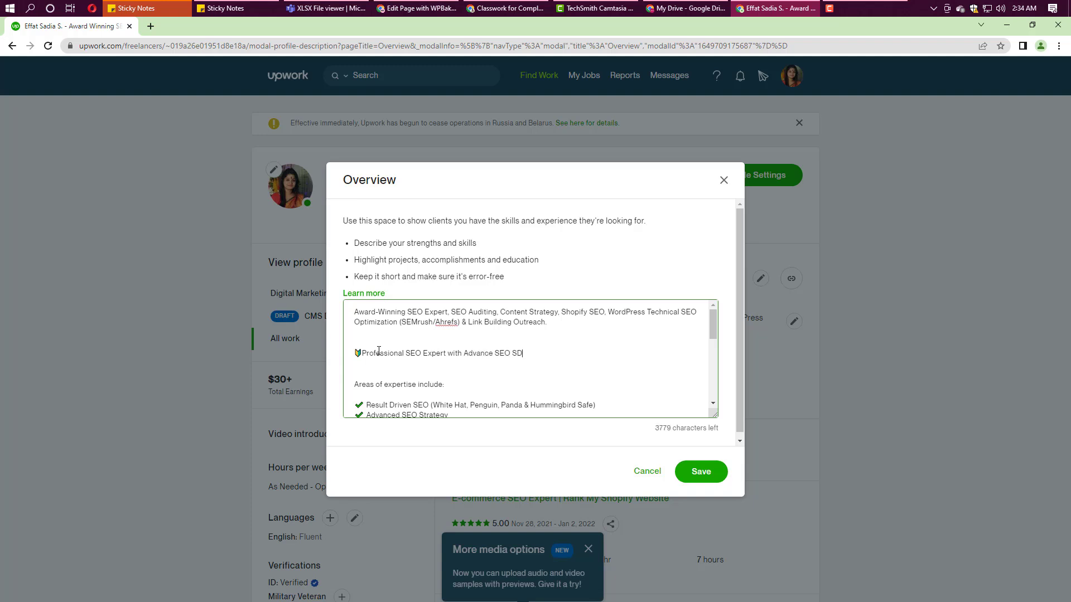
pyautogui.write('t')
pyautogui.press('BackSpace')
pyautogui.press('BackSpace')
pyautogui.write('trategy')
pyautogui.write('. ')
# Step: Continue the badge line with "Doing SEO for every CMS like Wordpress, Shopify, Squarespace, Wix, Blogger."
pyautogui.write('Ia')
pyautogui.write('am')
pyautogui.press('BackSpace')
pyautogui.press('BackSpace')
pyautogui.press('BackSpace')
pyautogui.write('Doun')
pyautogui.press('BackSpace')
pyautogui.press('BackSpace')
pyautogui.write('ing SEO for every CN')
pyautogui.press('BackSpace')
pyautogui.write('MS like ')
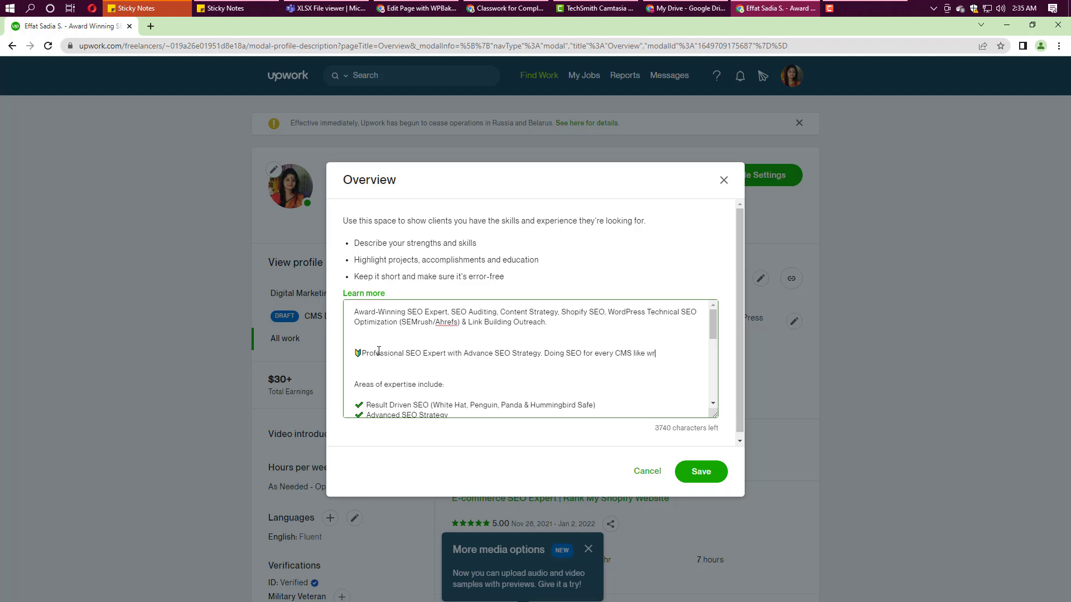
pyautogui.write('Wordptr')
pyautogui.press('BackSpace')
pyautogui.write('ress, SJ')
pyautogui.press('BackSpace')
pyautogui.write('hopify,')
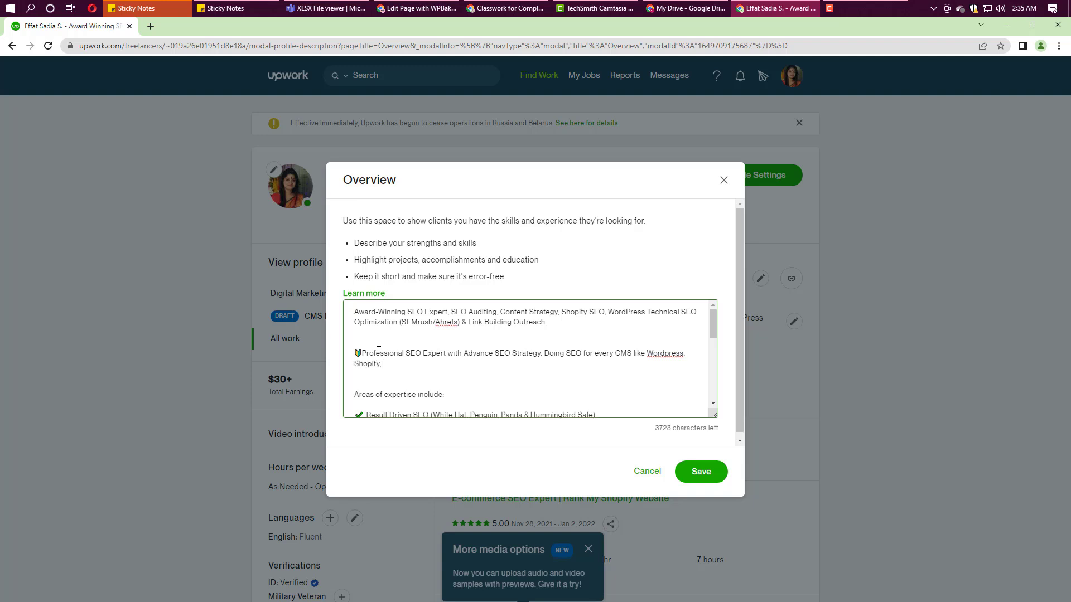
pyautogui.write(' Squarespace, Wix, Blogger')
pyautogui.press('BackSpace')
pyautogui.write('.')
# Step: Examine the overview's Areas of expertise list, from Result Driven SEO through SEO for Small Business
pyautogui.scroll(-1, 379, 351)
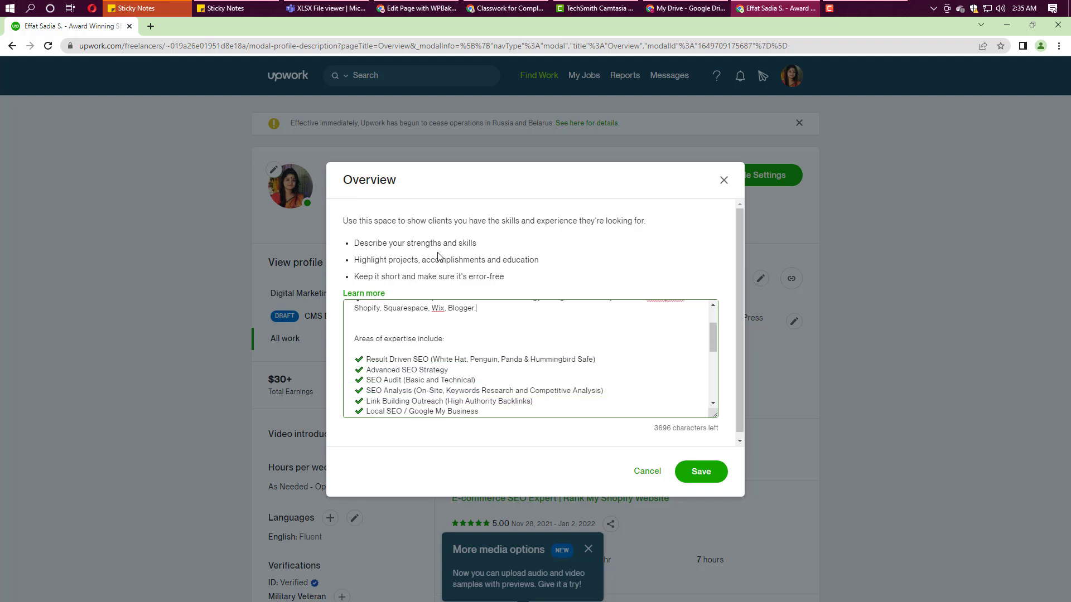
pyautogui.moveTo(380, 260); pyautogui.dragTo(430, 260)
pyautogui.click(428, 359)
pyautogui.moveTo(368, 357); pyautogui.dragTo(433, 359)
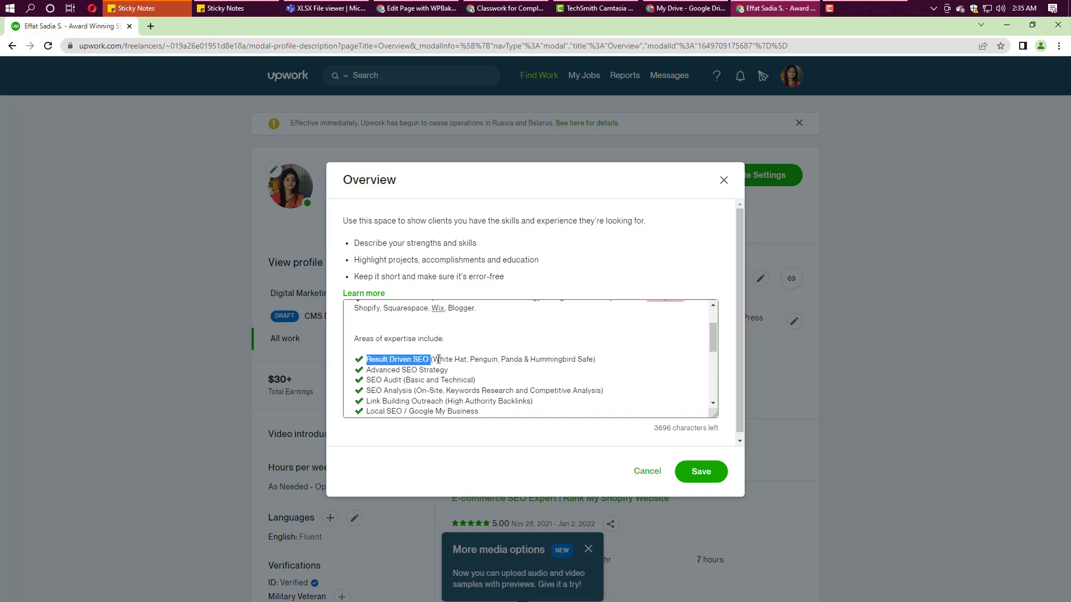
pyautogui.click(456, 361)
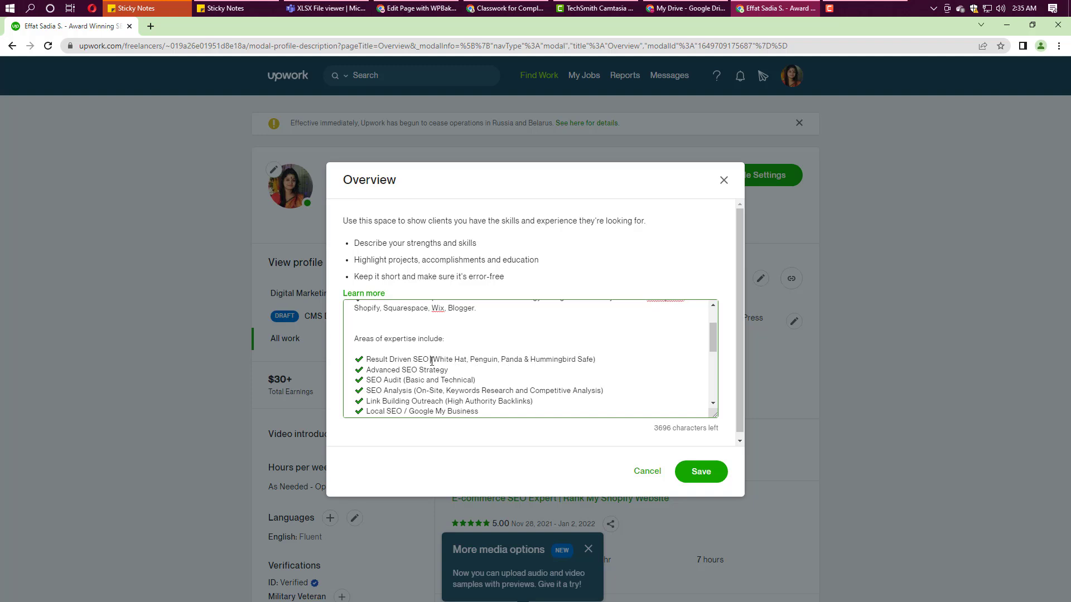
pyautogui.moveTo(431, 361); pyautogui.dragTo(531, 351)
pyautogui.click(569, 371)
pyautogui.scroll(-1, 421, 362)
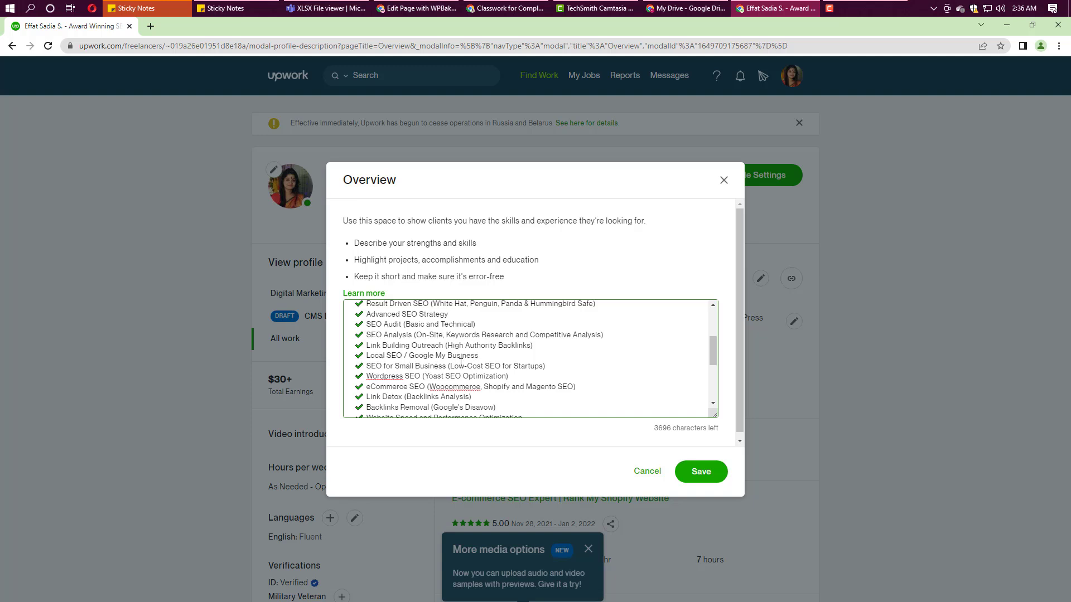
pyautogui.moveTo(558, 366); pyautogui.dragTo(369, 370)
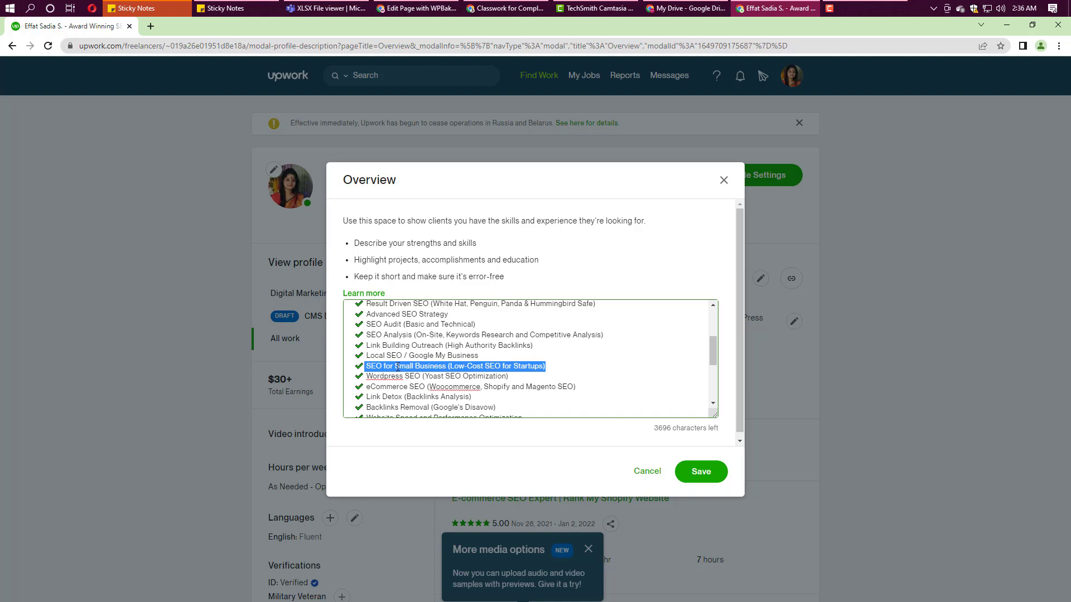
pyautogui.click(434, 366)
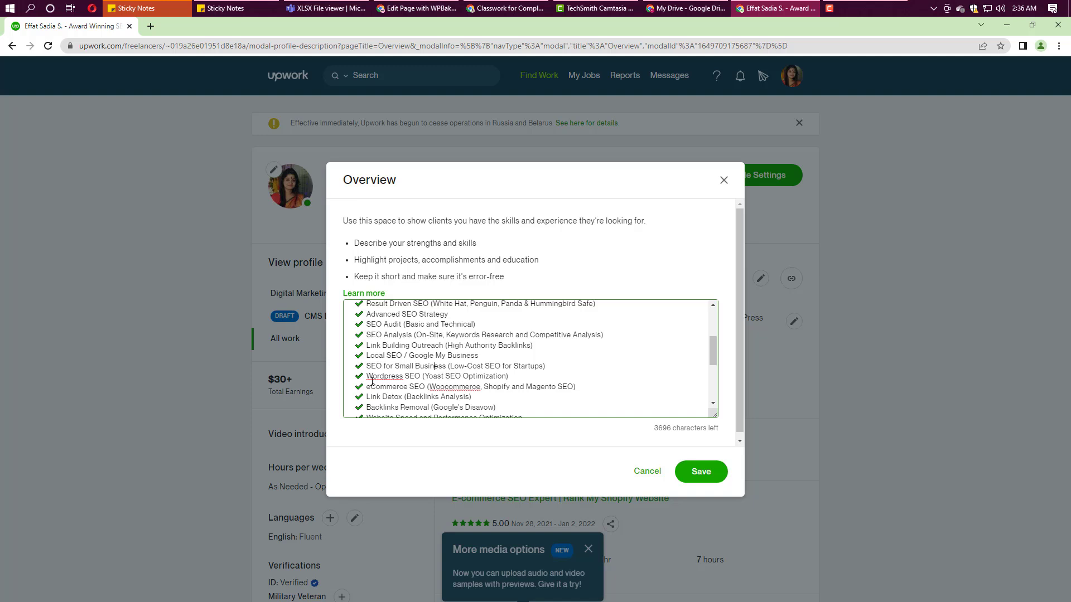
# Step: Add a "Best Regards" sign-off with the freelancer's first name below 24/7 Customer Support, separated from the list by a blank line
pyautogui.scroll(-5, 374, 387)
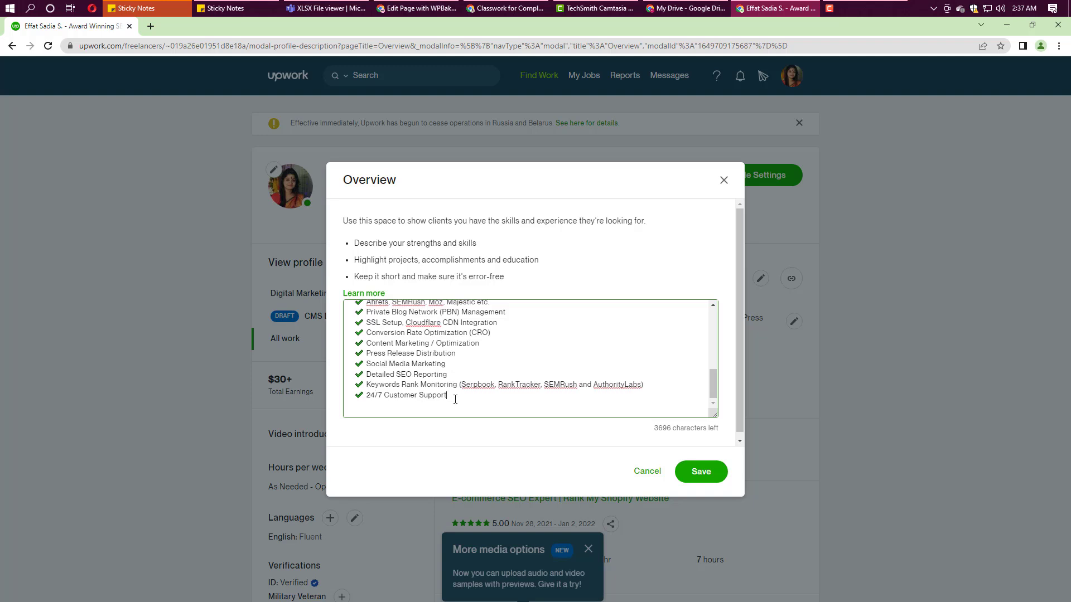
pyautogui.press('Return')
pyautogui.write('Bes')
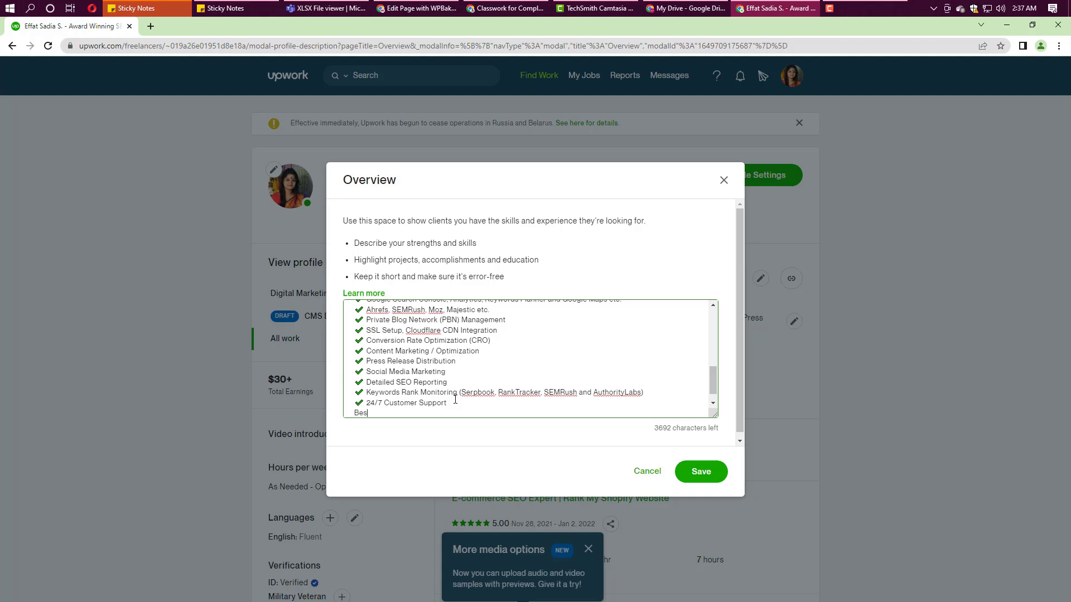
pyautogui.write('t Regards')
pyautogui.press('Return')
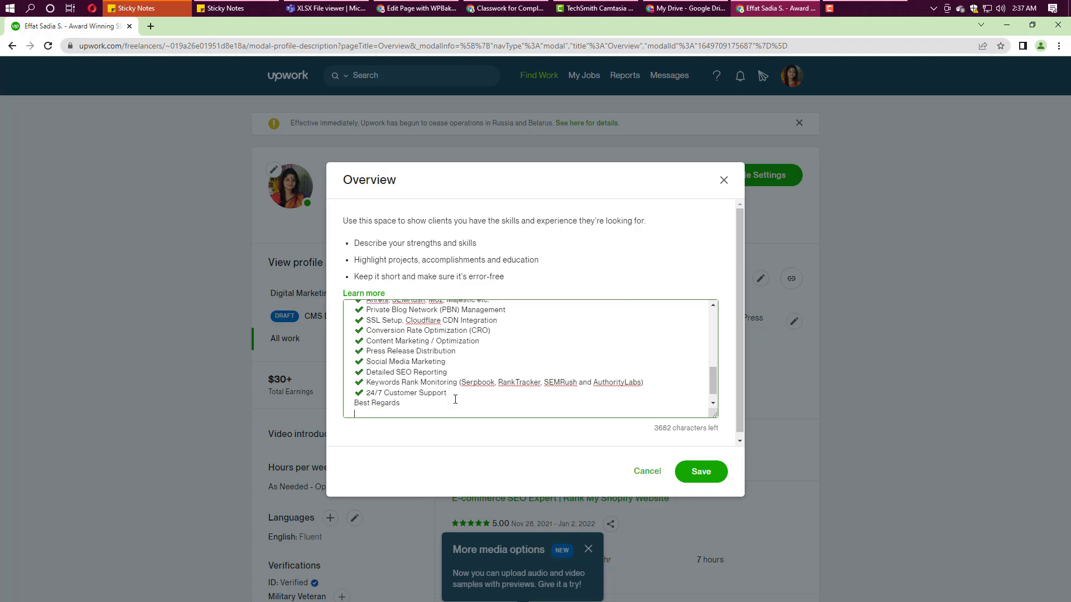
pyautogui.write('Effat')
pyautogui.click(468, 393)
pyautogui.press('Return')
# Step: Review the whole overview text, from the opening paragraph through the expertise list to the sign-off
pyautogui.scroll(-1, 554, 378)
pyautogui.scroll(6, 413, 362)
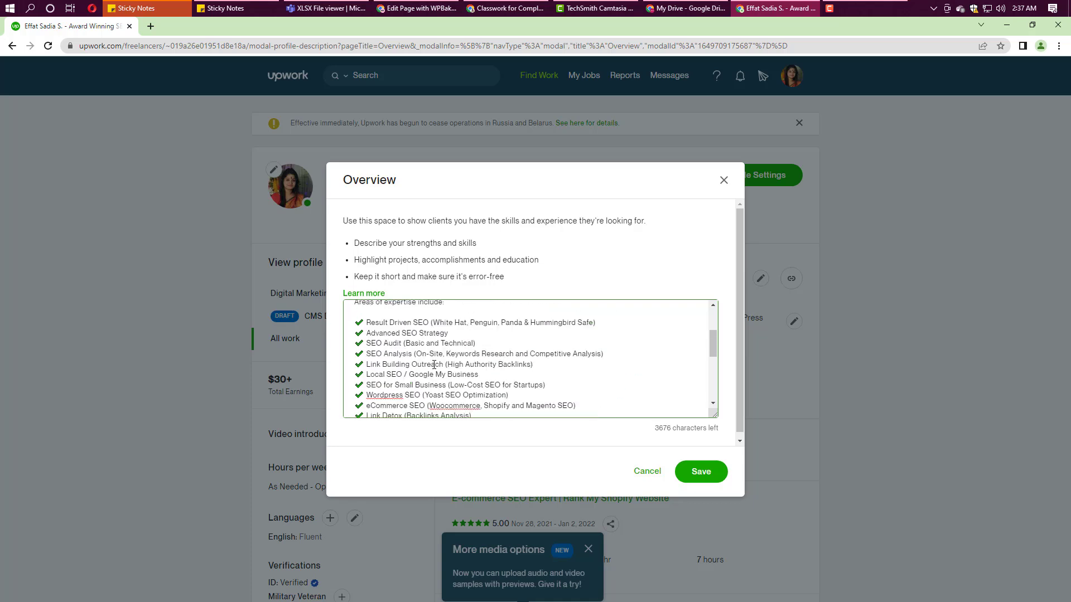
pyautogui.scroll(-6, 440, 357)
pyautogui.scroll(10, 440, 358)
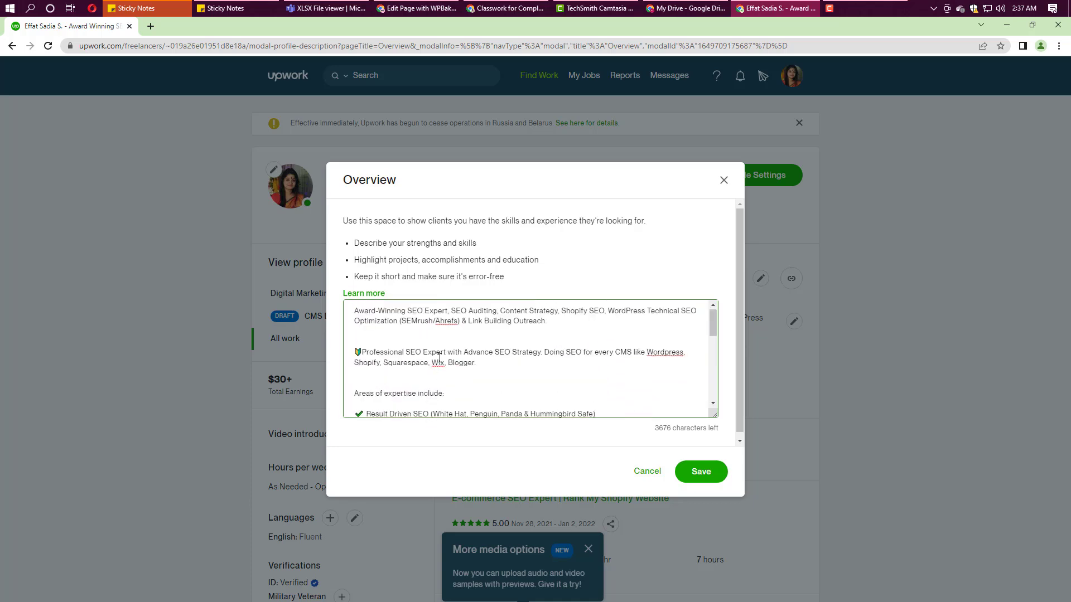
pyautogui.scroll(-3, 439, 358)
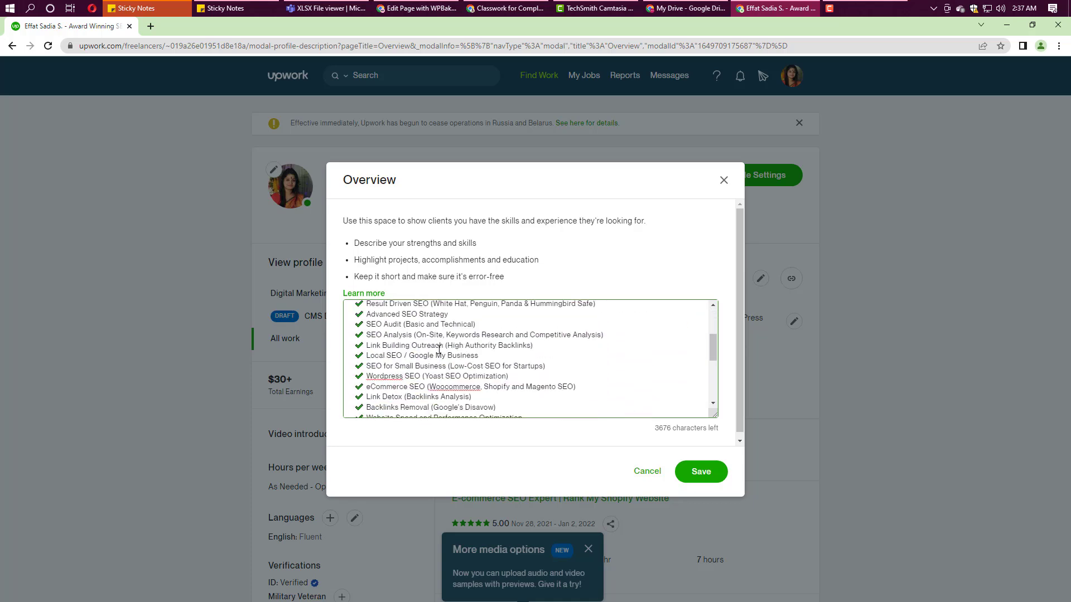
pyautogui.scroll(-5, 439, 357)
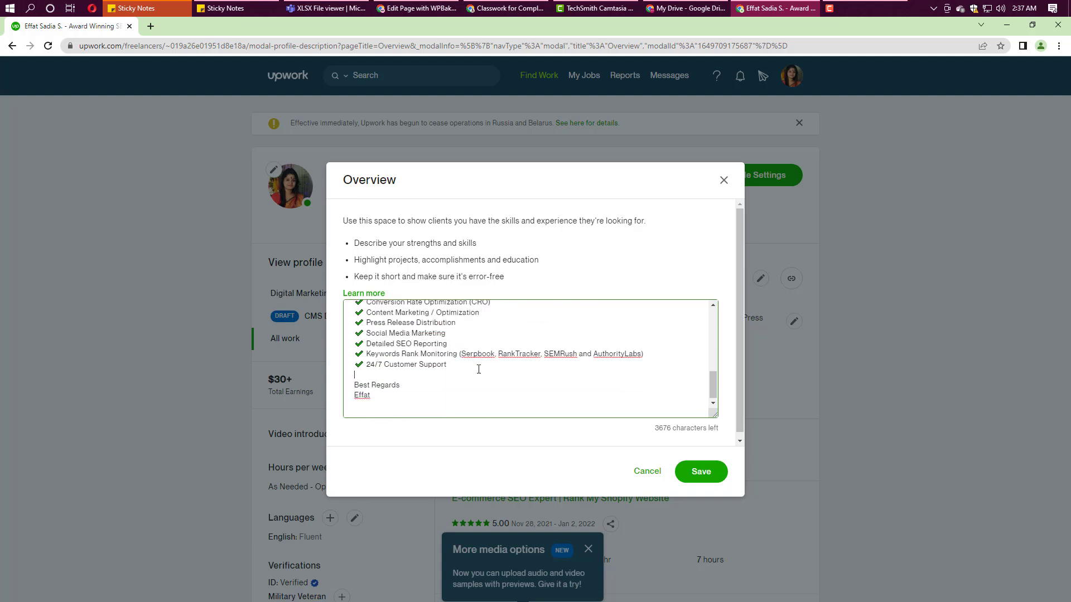
pyautogui.click(433, 373)
pyautogui.scroll(1, 413, 375)
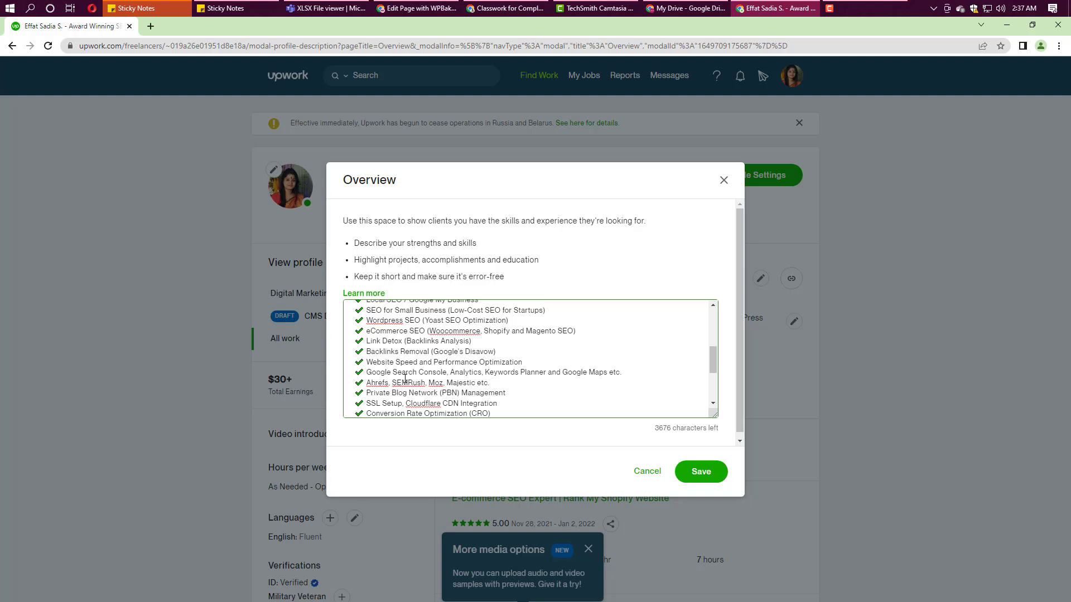
pyautogui.scroll(-2, 406, 379)
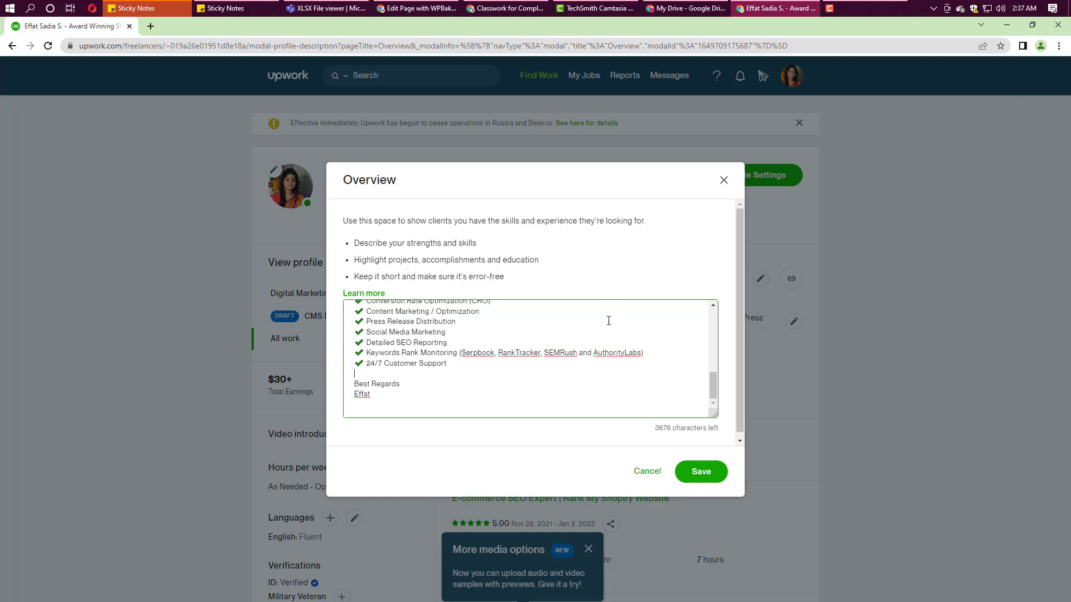
pyautogui.scroll(6, 608, 321)
pyautogui.scroll(-6, 613, 328)
# Step: Save the overview and expand its full text on the profile page
pyautogui.click(704, 472)
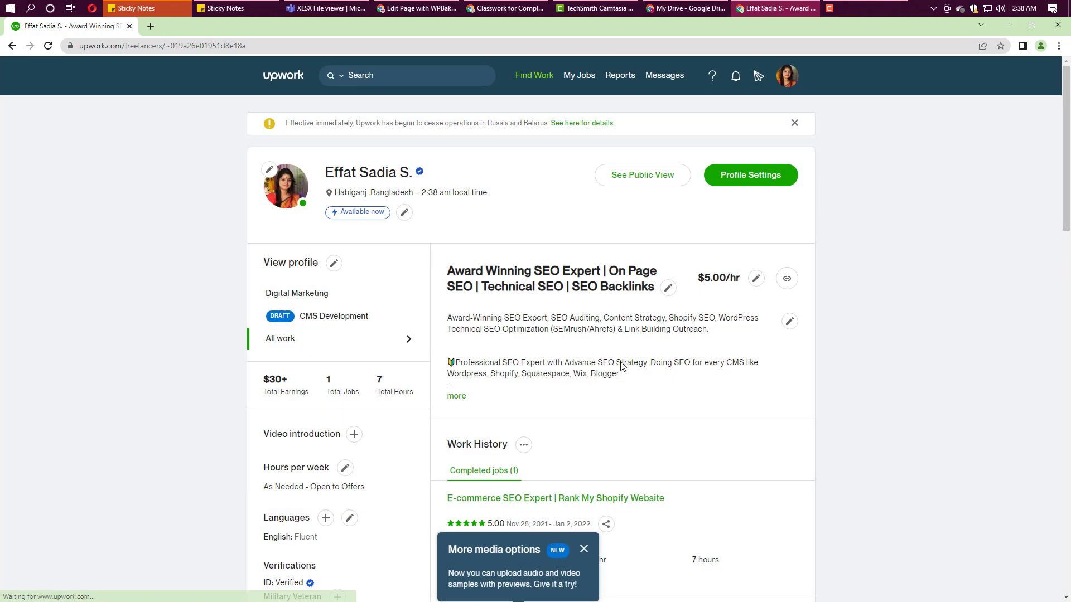
pyautogui.click(456, 396)
pyautogui.scroll(-3, 580, 352)
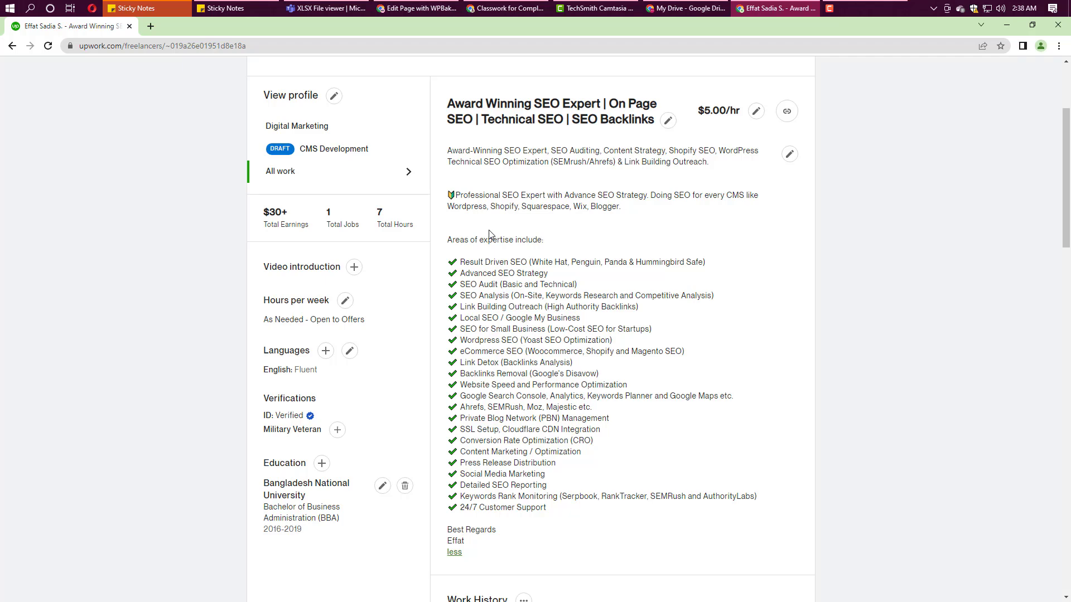
# Step: Dismiss the More media options tip, and remove SEO, Backlinking & Outreach and SEO Backlinking from the profile's skills
pyautogui.scroll(-10, 503, 252)
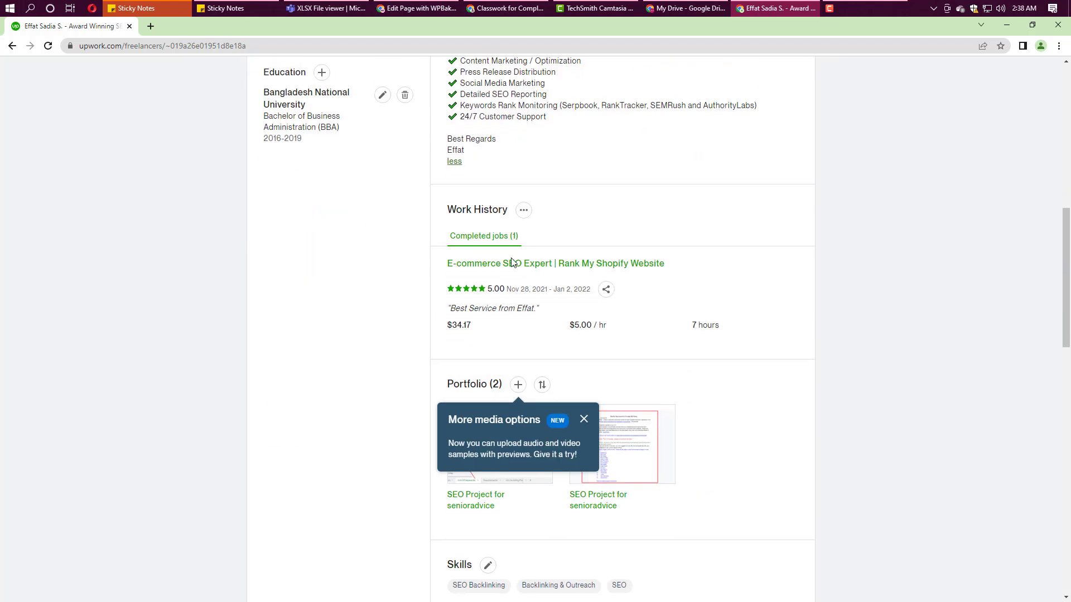
pyautogui.click(583, 199)
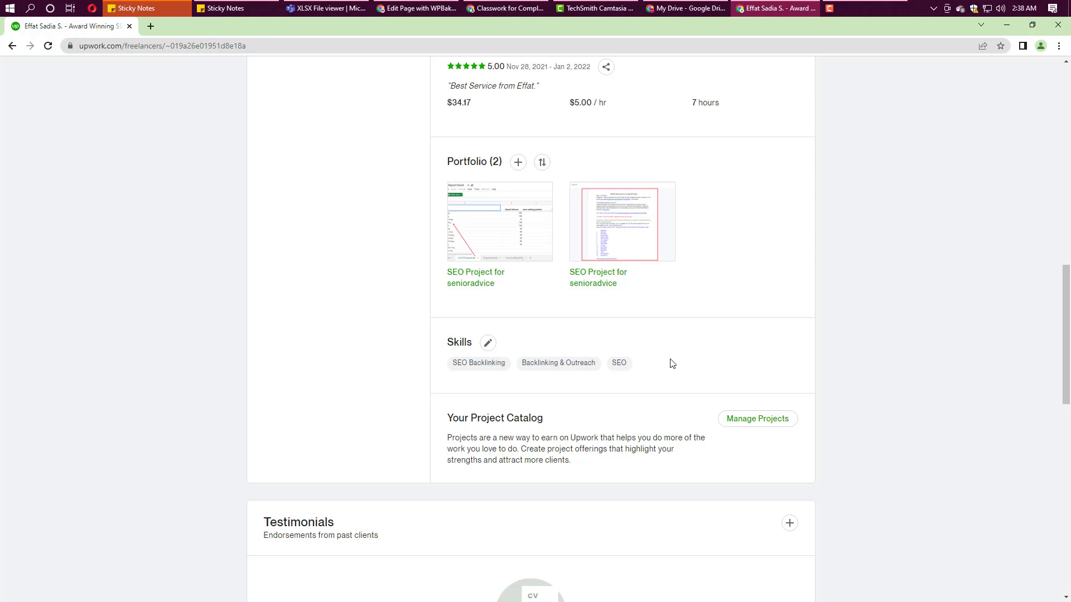
pyautogui.moveTo(470, 195)
pyautogui.click(489, 342)
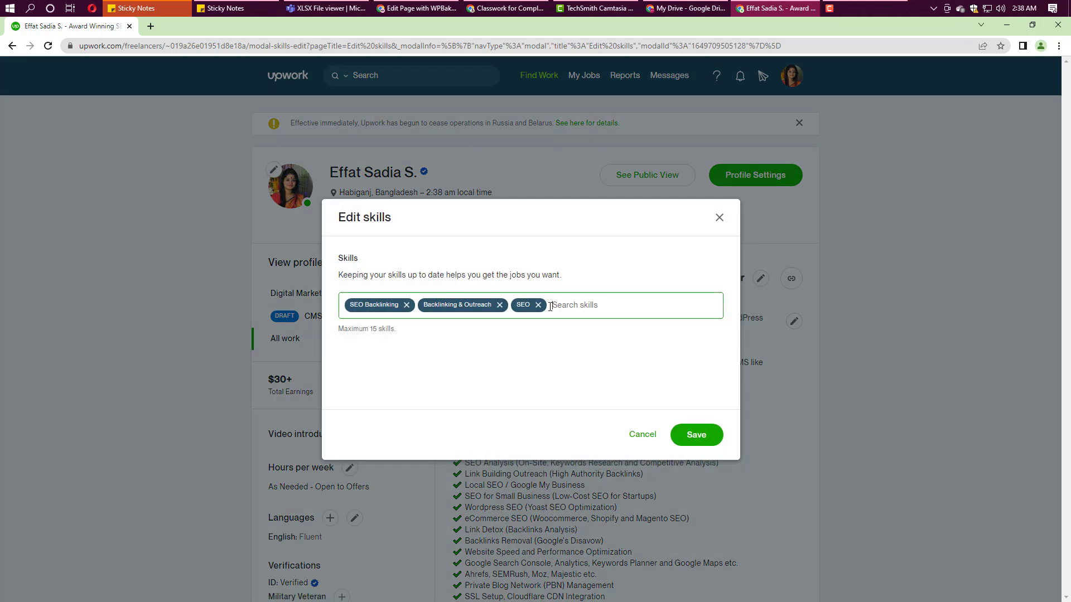
pyautogui.click(538, 306)
pyautogui.click(499, 305)
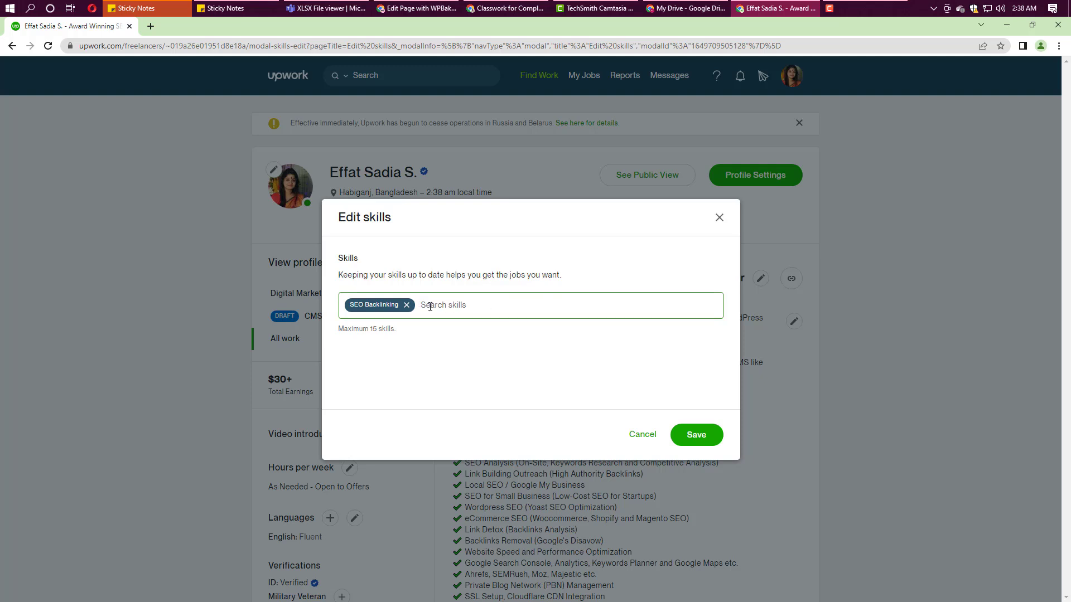
pyautogui.click(406, 305)
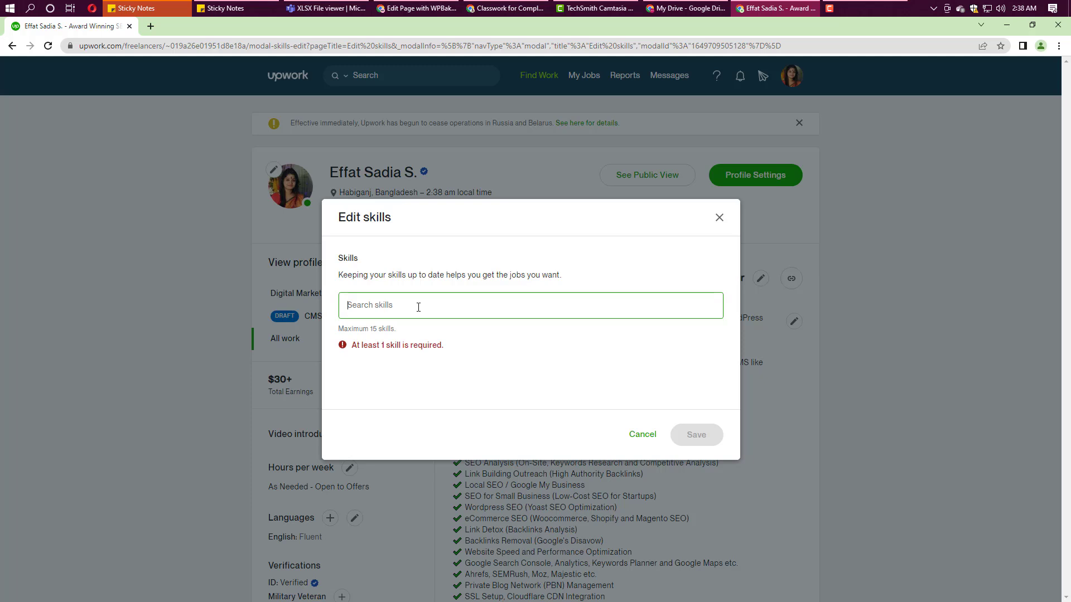
# Step: Search the available skills for SEO and add On-Page SEO to the emptied skills list
pyautogui.write('SD')
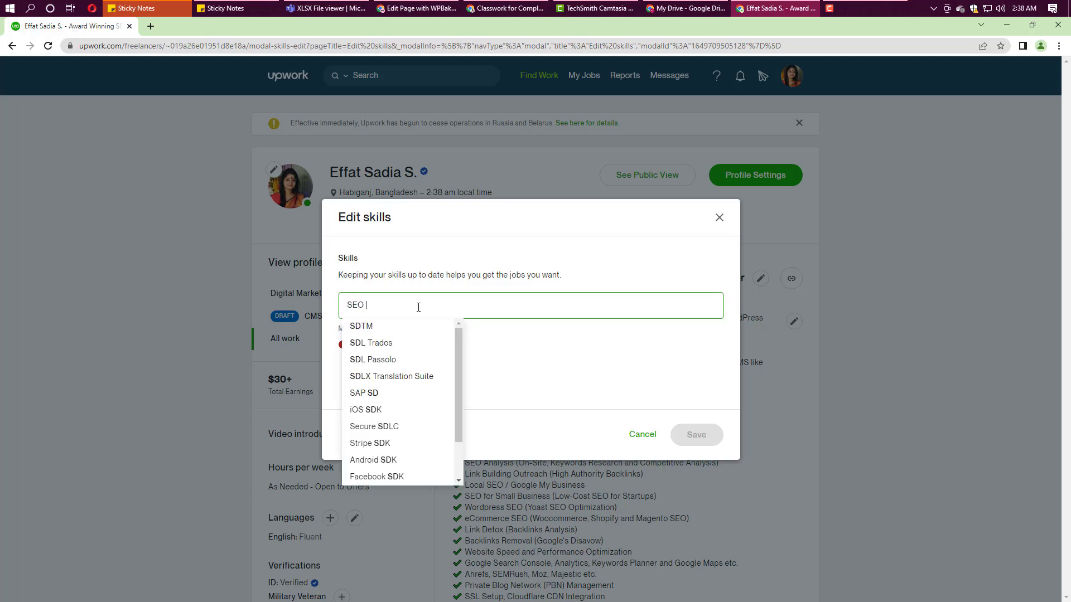
pyautogui.write('e')
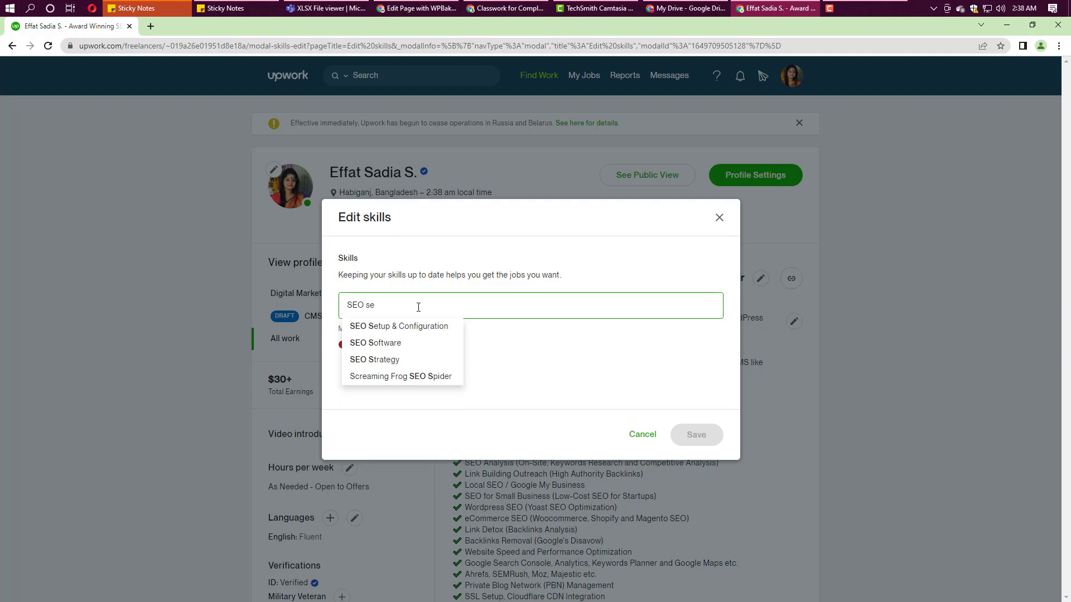
pyautogui.press('BackSpace')
pyautogui.press('BackSpace')
pyautogui.write('SE')
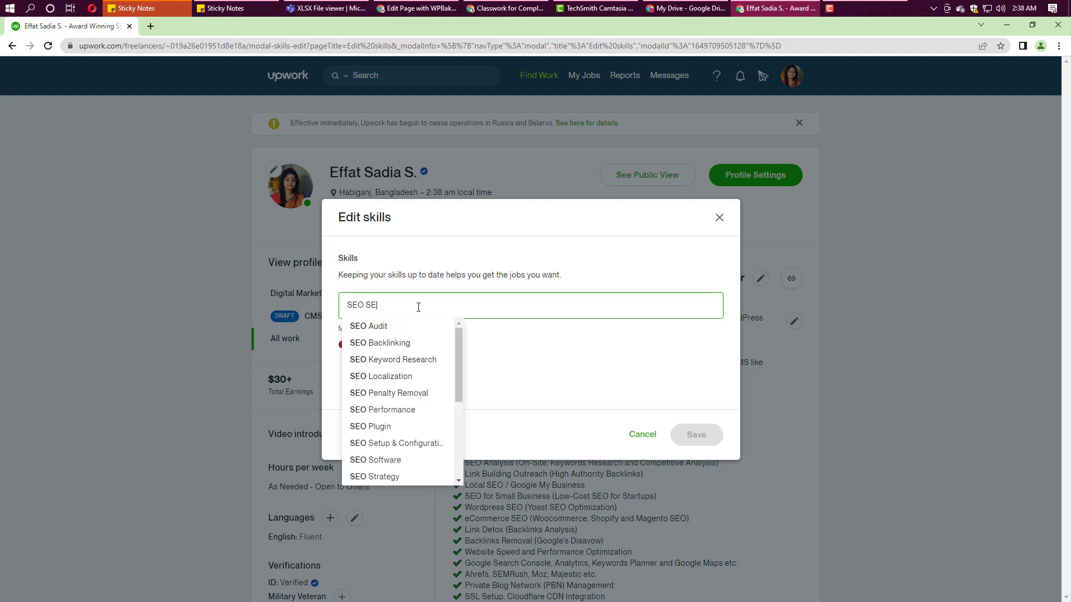
pyautogui.press('BackSpace')
pyautogui.write('er')
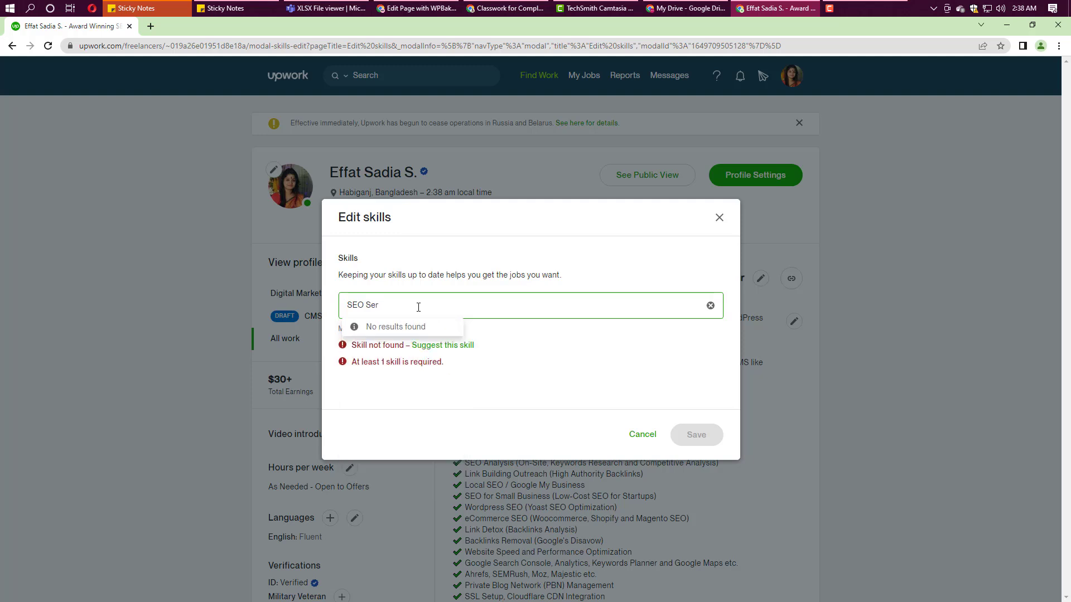
pyautogui.press('BackSpace')
pyautogui.press('BackSpace')
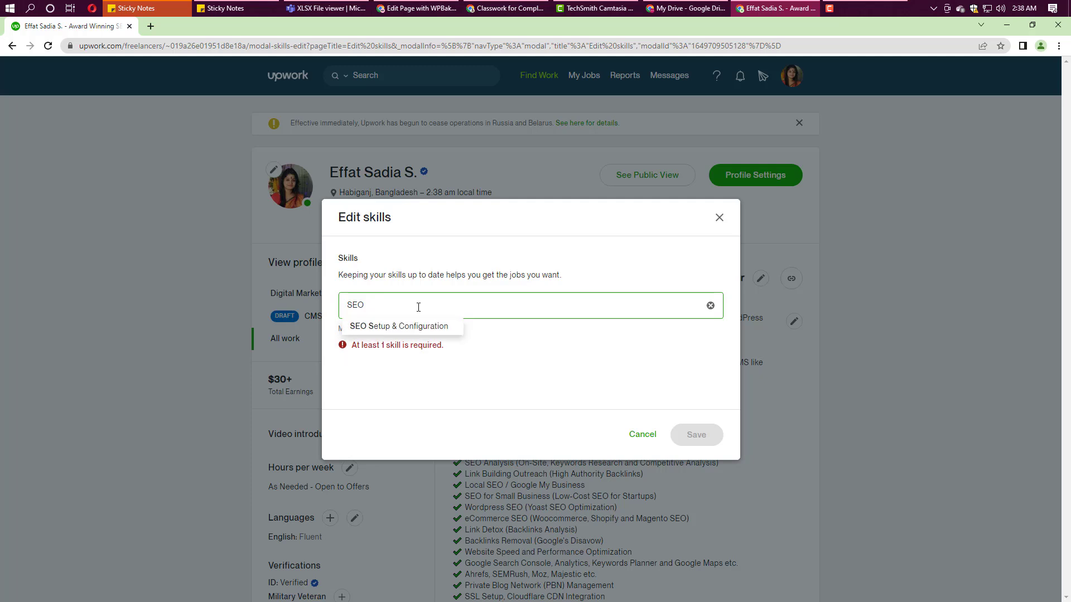
pyautogui.scroll(-1, 402, 379)
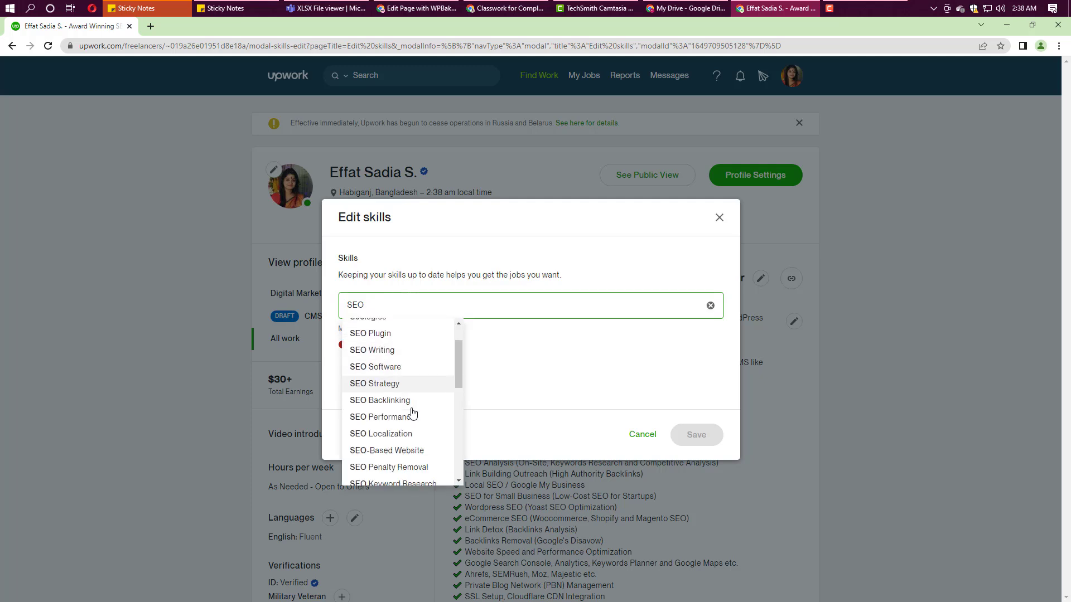
pyautogui.scroll(-5, 416, 422)
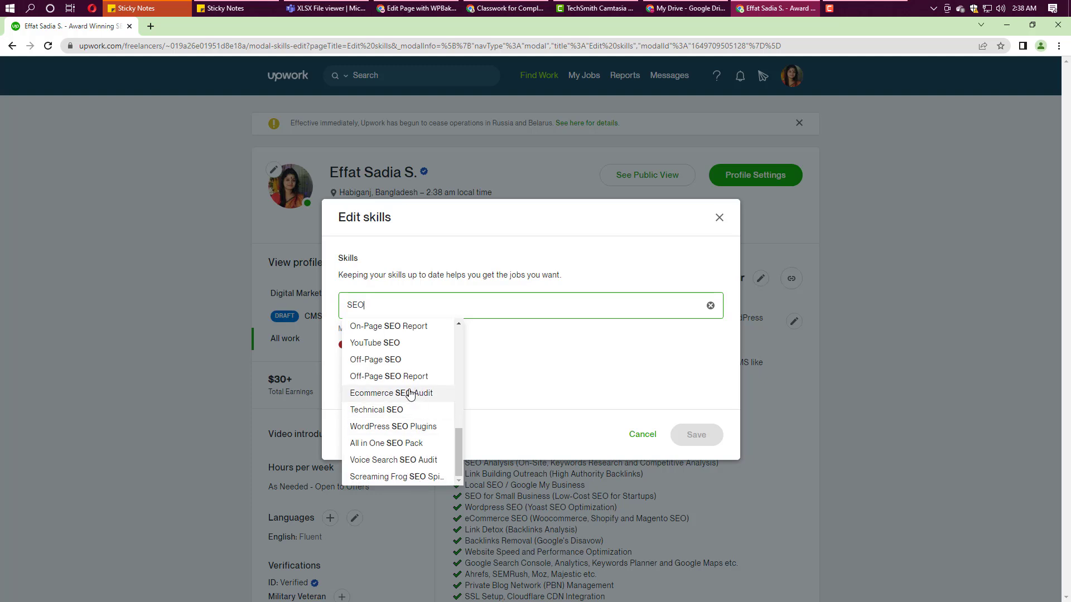
pyautogui.scroll(1, 410, 394)
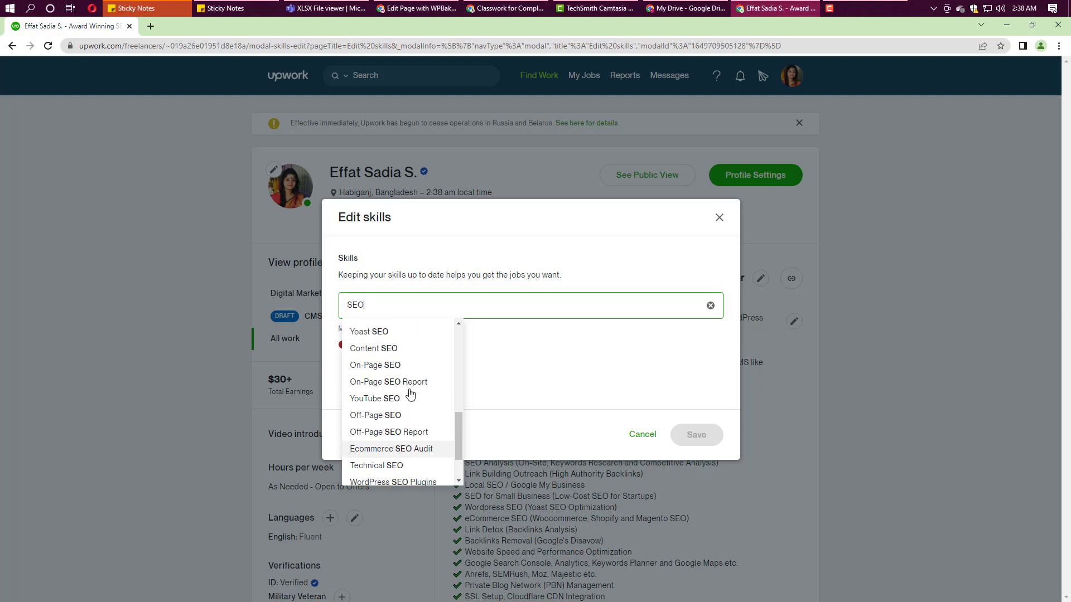
pyautogui.click(374, 366)
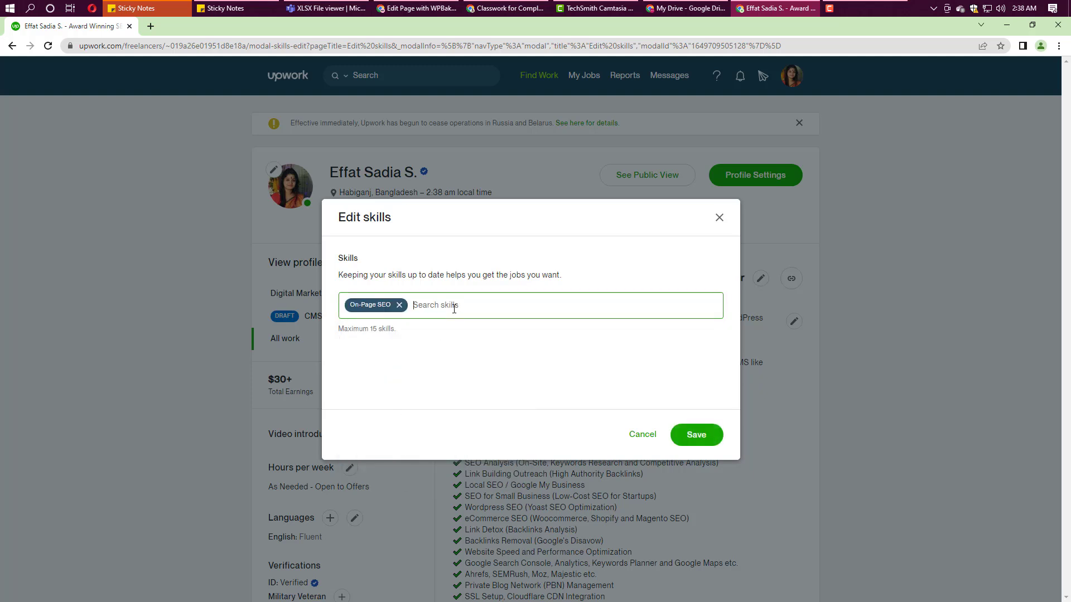
# Step: Add Off-Page SEO to the profile's skills from the SEO suggestions
pyautogui.write('Off')
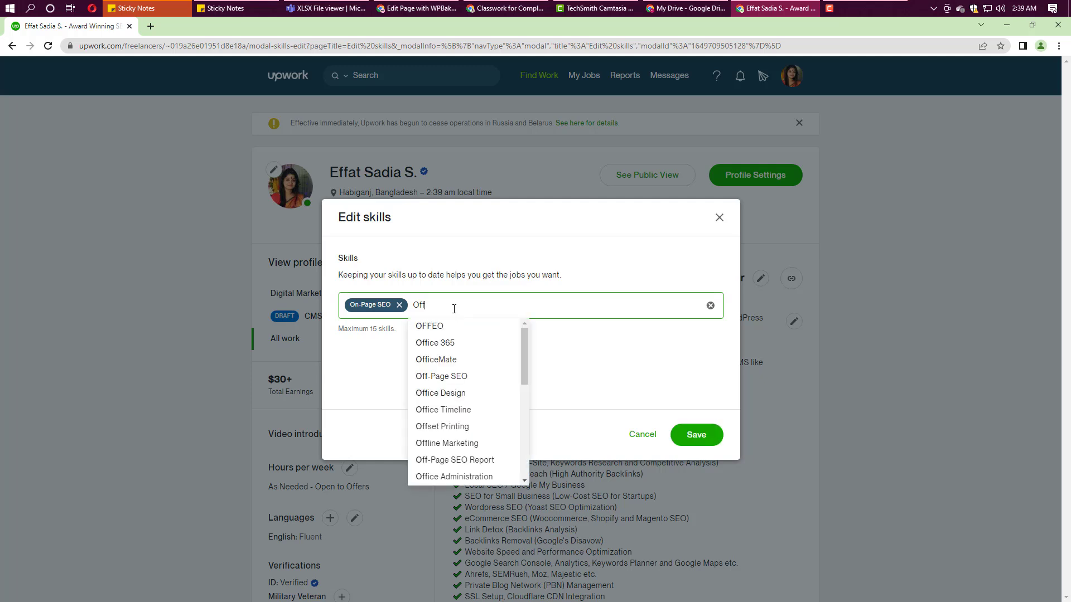
pyautogui.press('BackSpace')
pyautogui.press('BackSpace')
pyautogui.write('SEO')
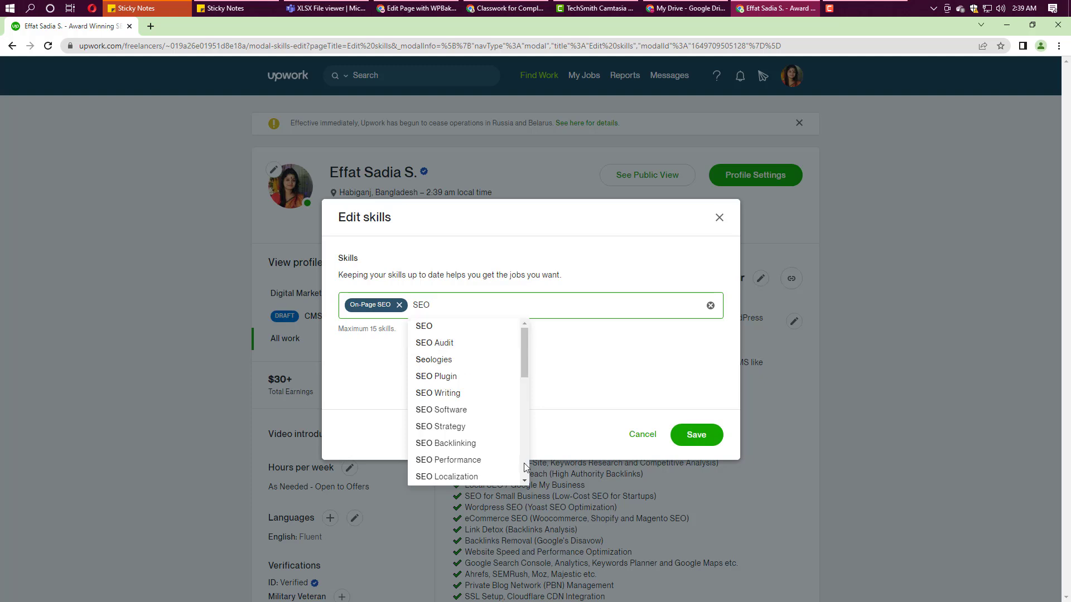
pyautogui.scroll(-1, 484, 458)
pyautogui.scroll(-3, 484, 458)
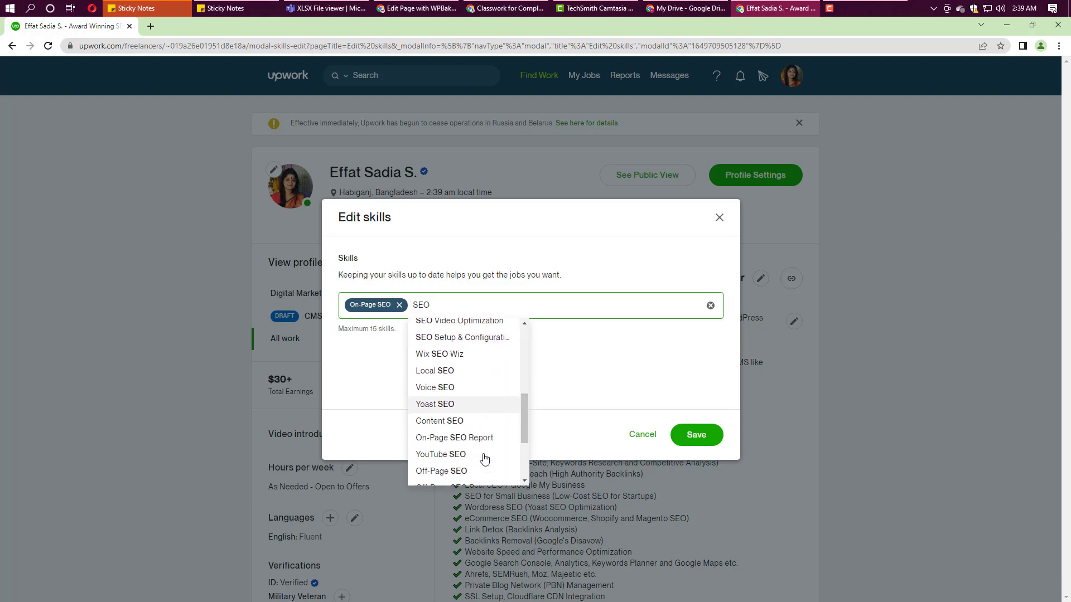
pyautogui.click(461, 471)
# Step: Add Local SEO and SEO Backlinking to the profile's skills
pyautogui.write('Local')
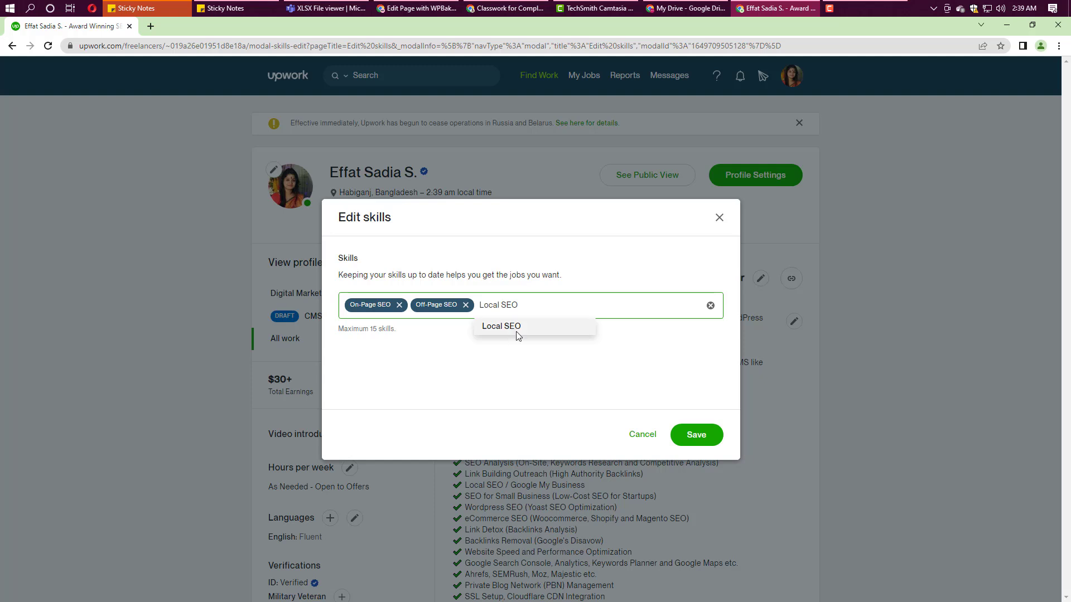
pyautogui.click(517, 331)
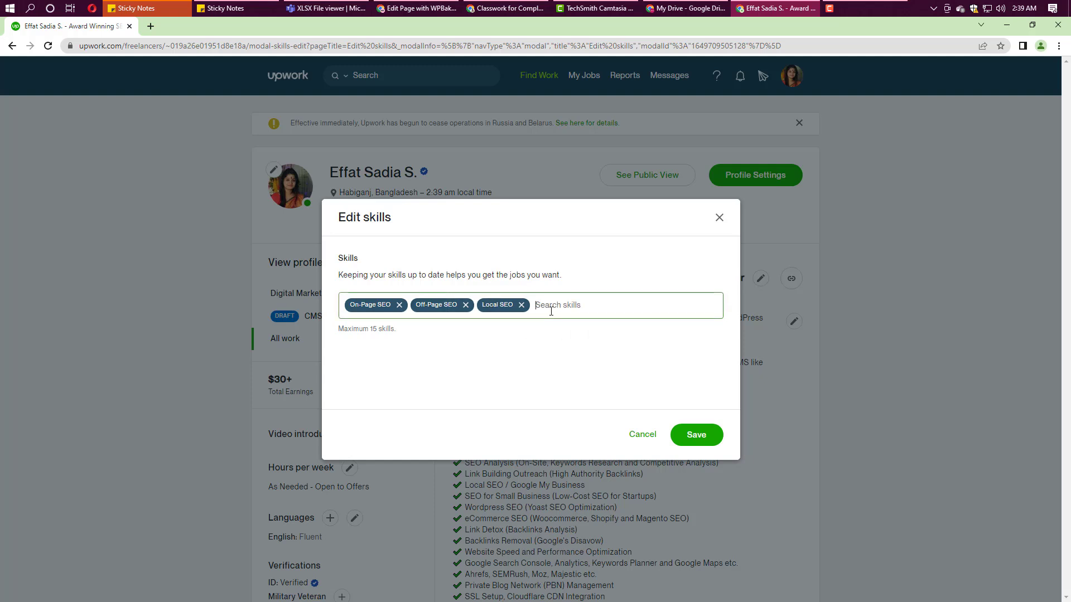
pyautogui.write('SEO')
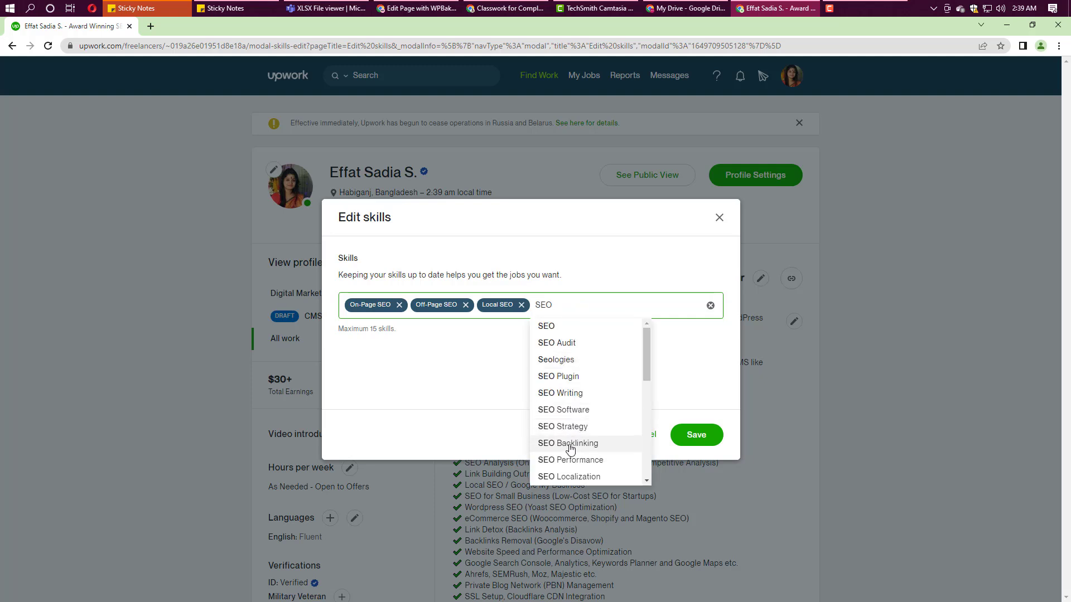
pyautogui.click(575, 442)
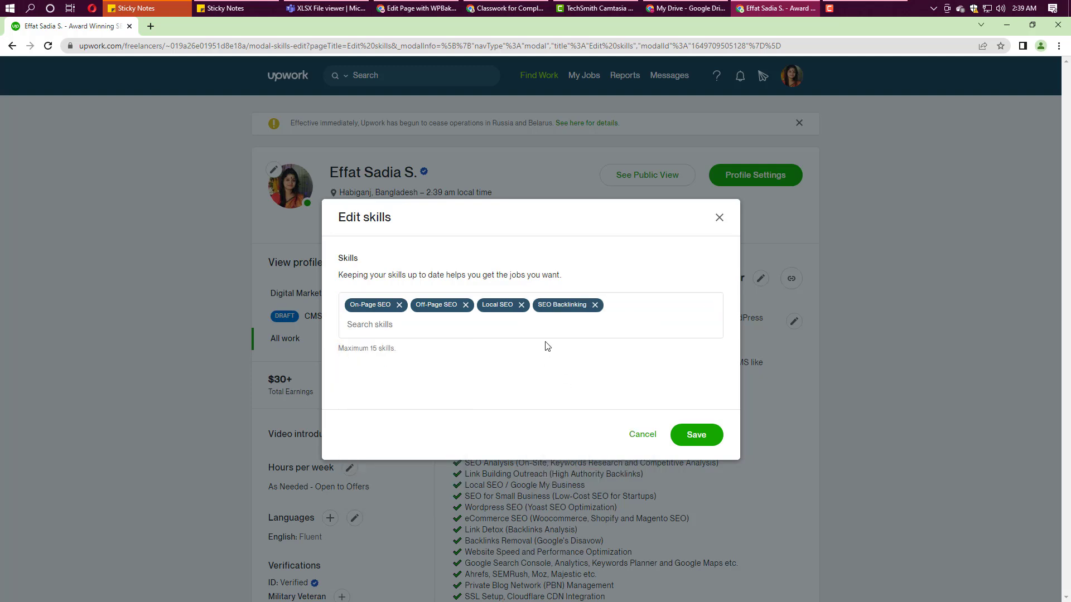
# Step: Find Technical SEO among the SEO suggestions and add it to the profile's skills
pyautogui.click(549, 325)
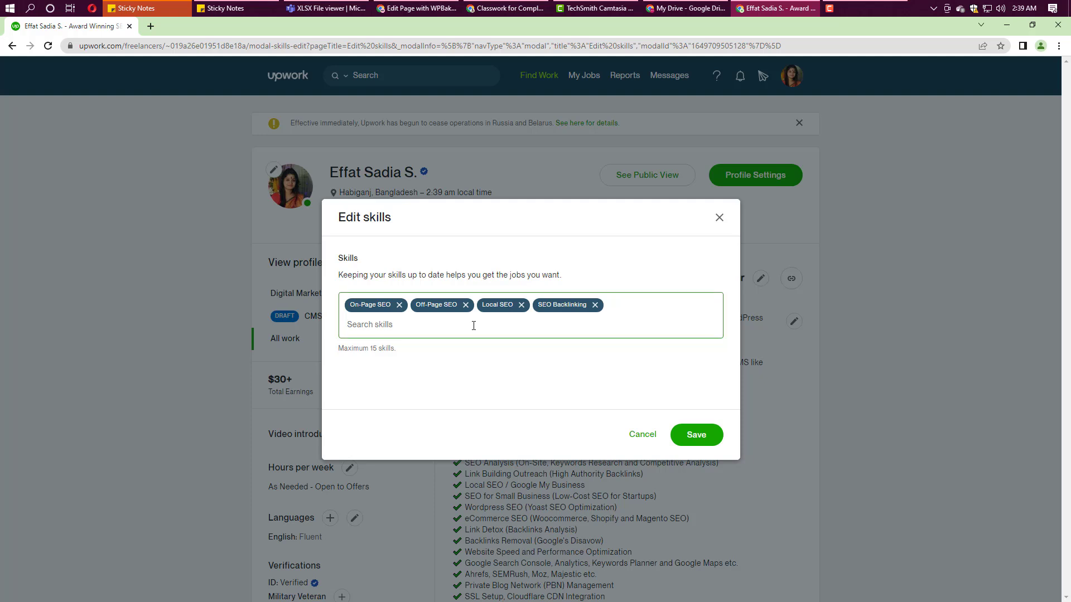
pyautogui.write('SEO')
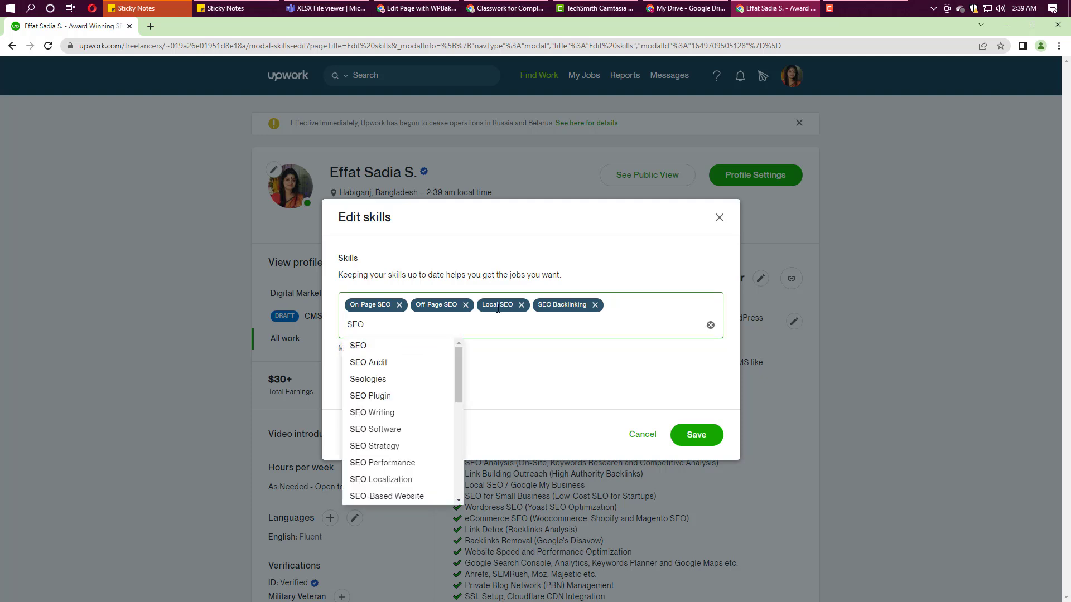
pyautogui.scroll(-2, 411, 424)
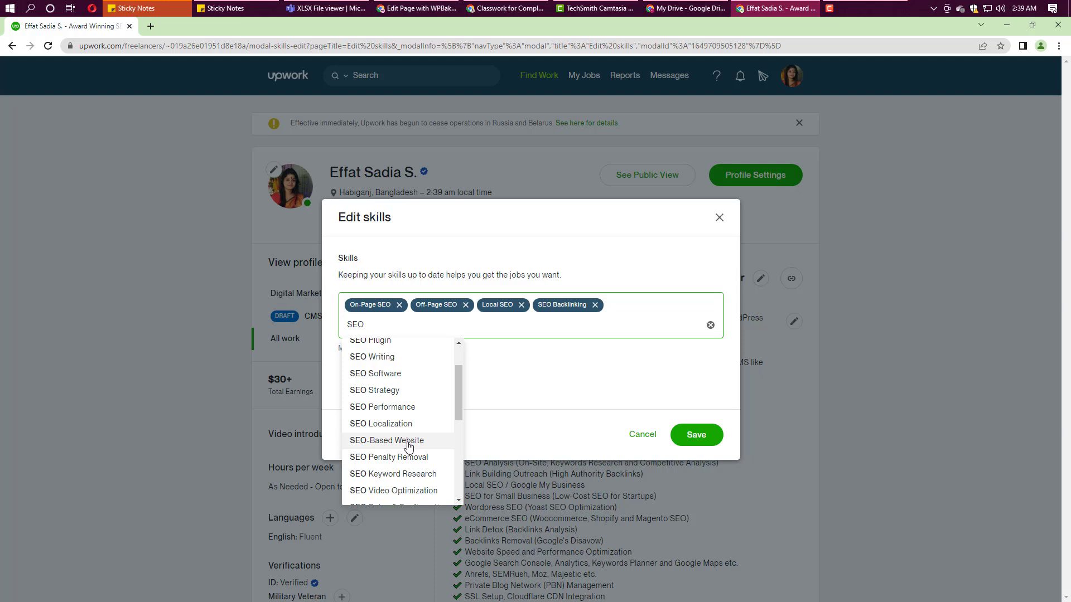
pyautogui.scroll(-3, 411, 440)
pyautogui.scroll(-2, 408, 441)
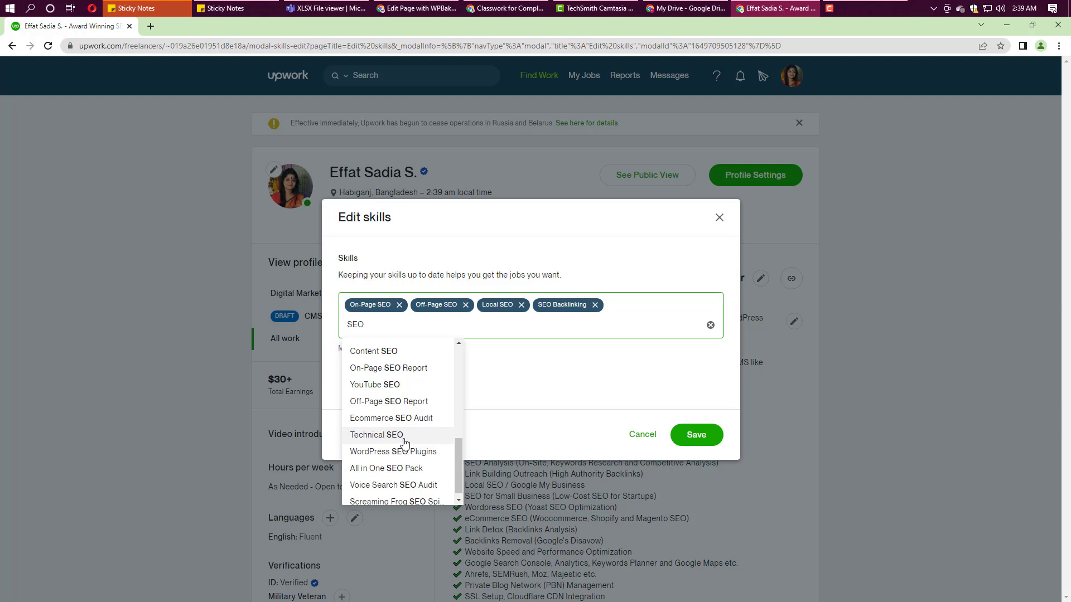
pyautogui.click(405, 436)
# Step: Search the skills for SEO again and add Ecommerce SEO Audit to the list
pyautogui.click(426, 333)
pyautogui.write('S')
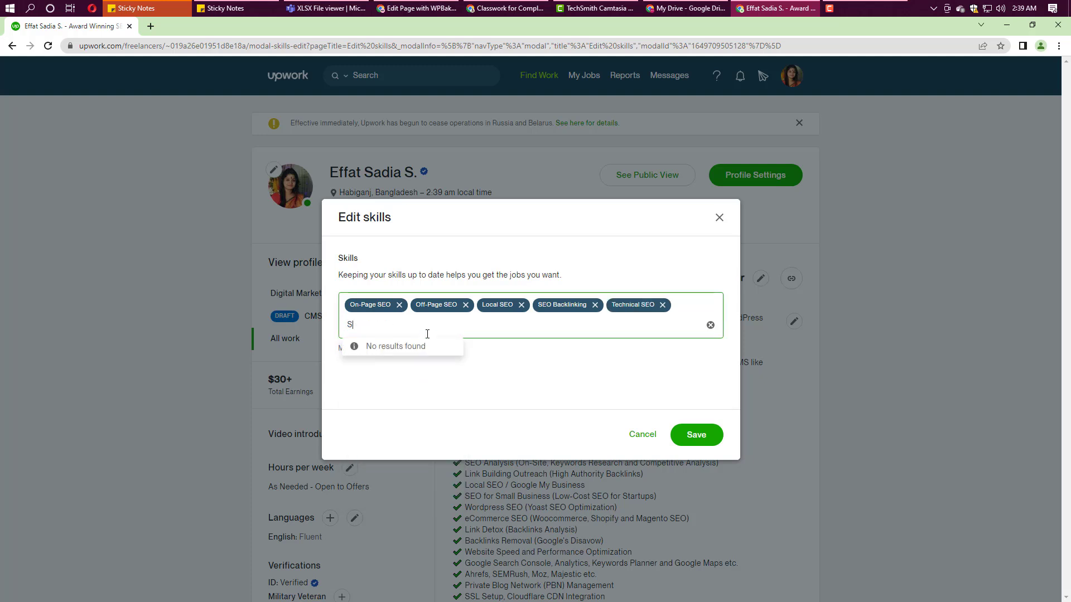
pyautogui.press('BackSpace')
pyautogui.write('SEO')
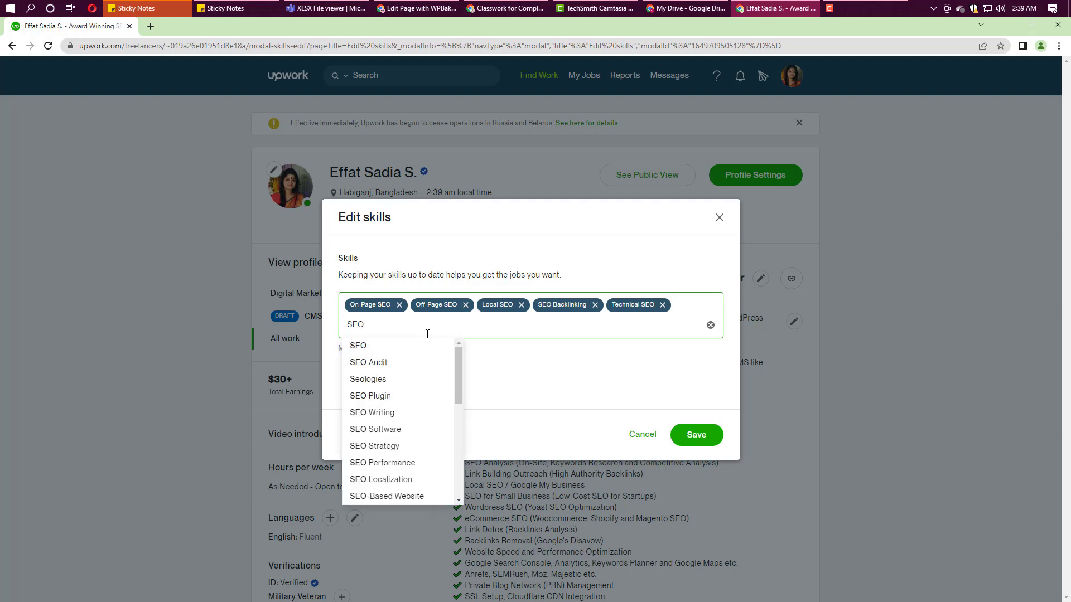
pyautogui.scroll(-3, 384, 412)
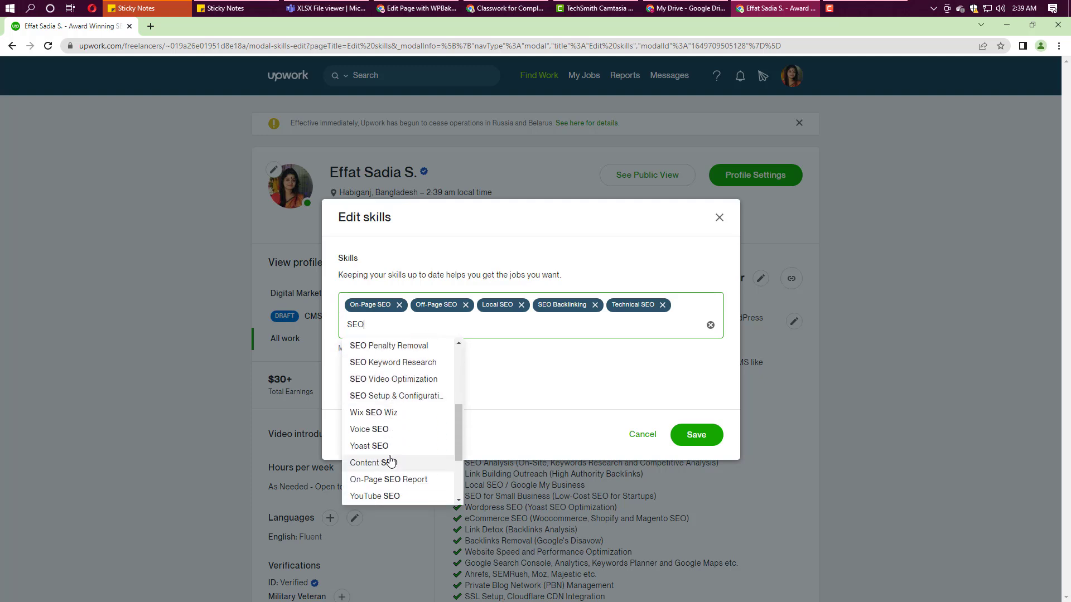
pyautogui.scroll(-2, 391, 461)
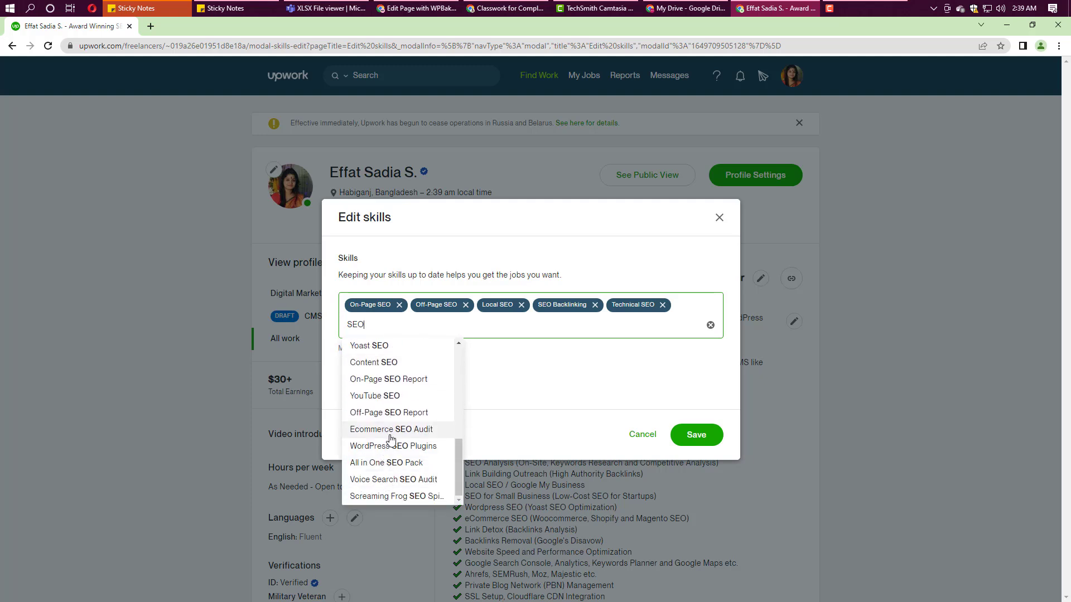
pyautogui.click(393, 430)
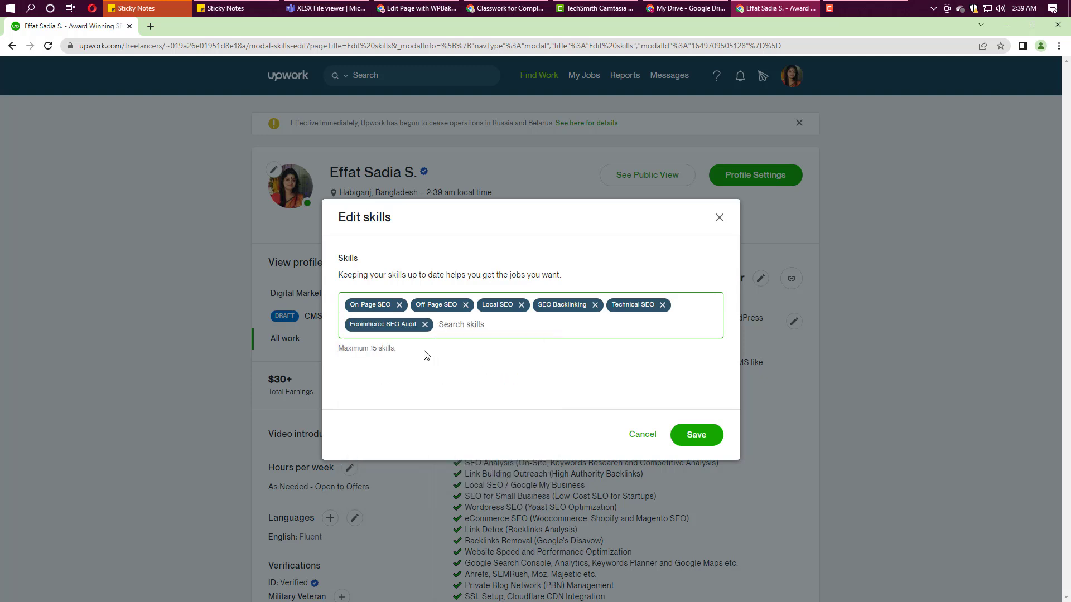
# Step: Add On-Page SEO Report to the profile's skills from the SEO suggestions
pyautogui.write('SEO')
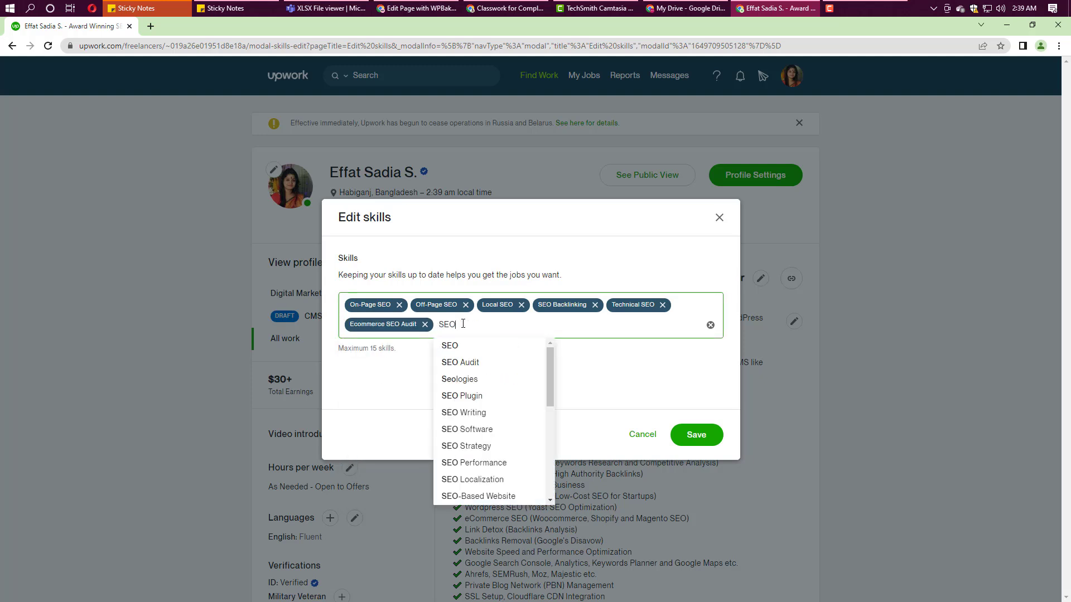
pyautogui.scroll(-3, 470, 439)
pyautogui.scroll(-1, 473, 464)
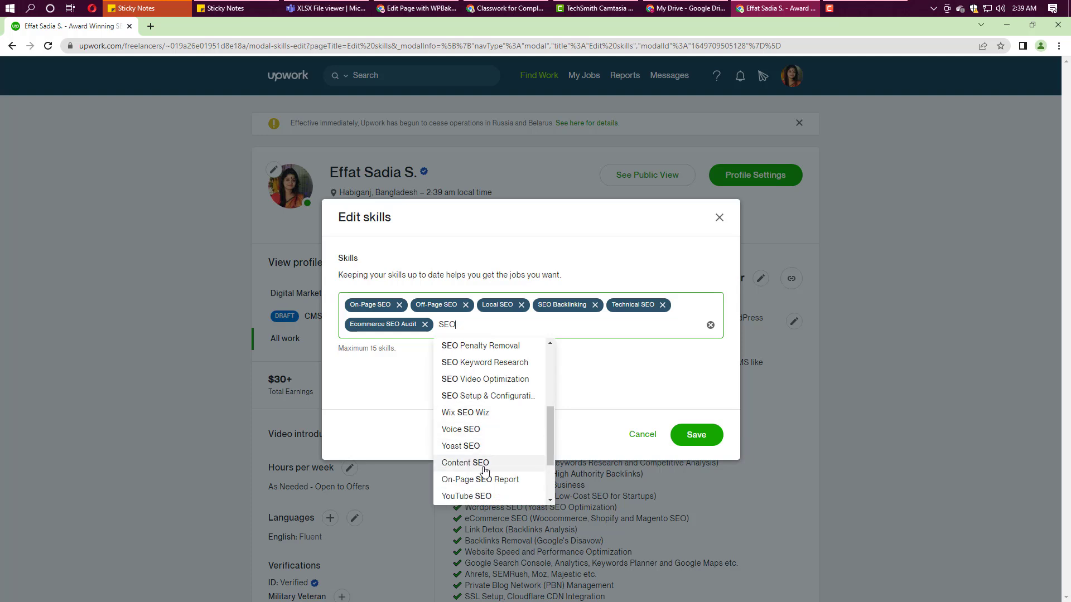
pyautogui.scroll(-1, 485, 481)
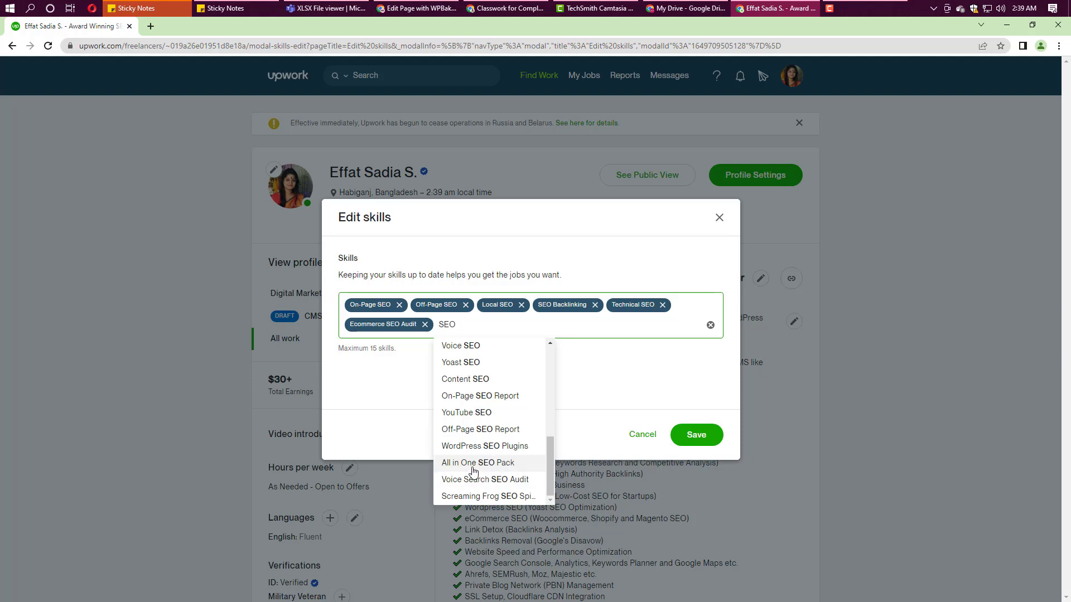
pyautogui.click(475, 397)
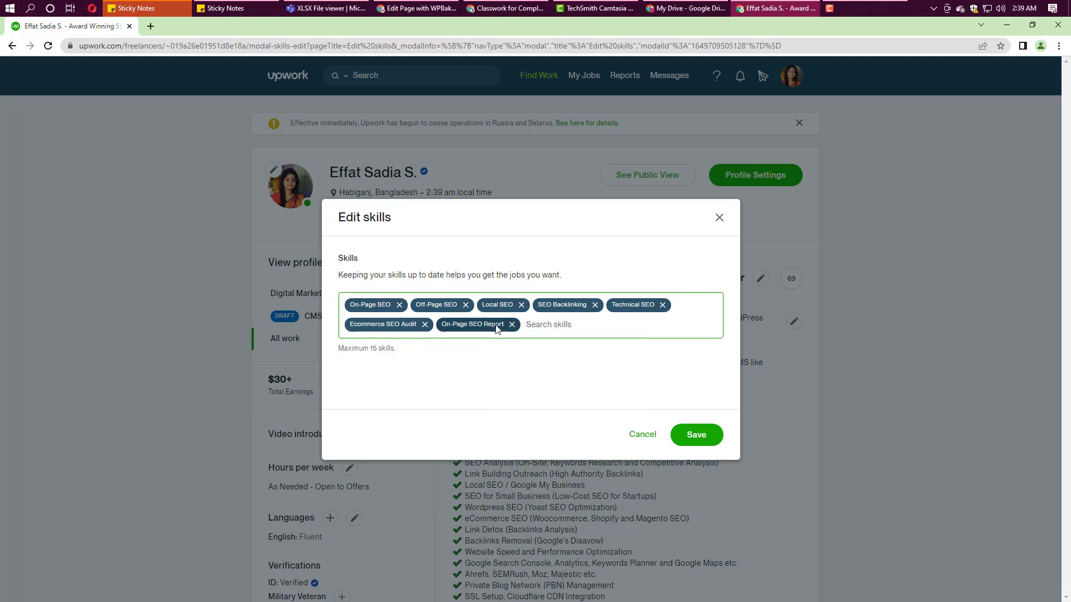
# Step: Add SEO Strategy and the general SEO skill to the profile's skills
pyautogui.write('SEO')
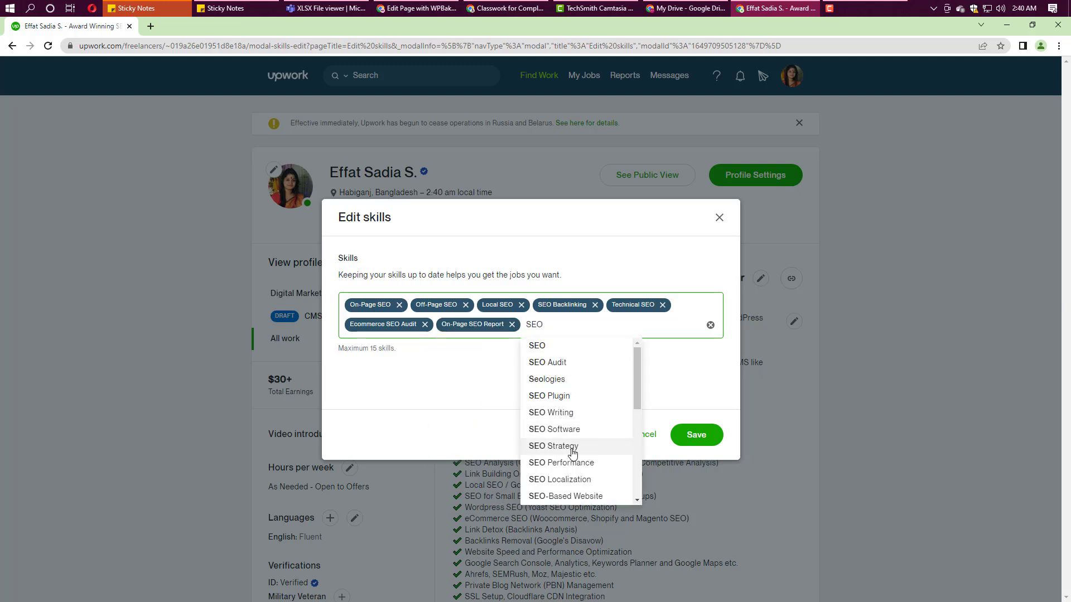
pyautogui.click(569, 448)
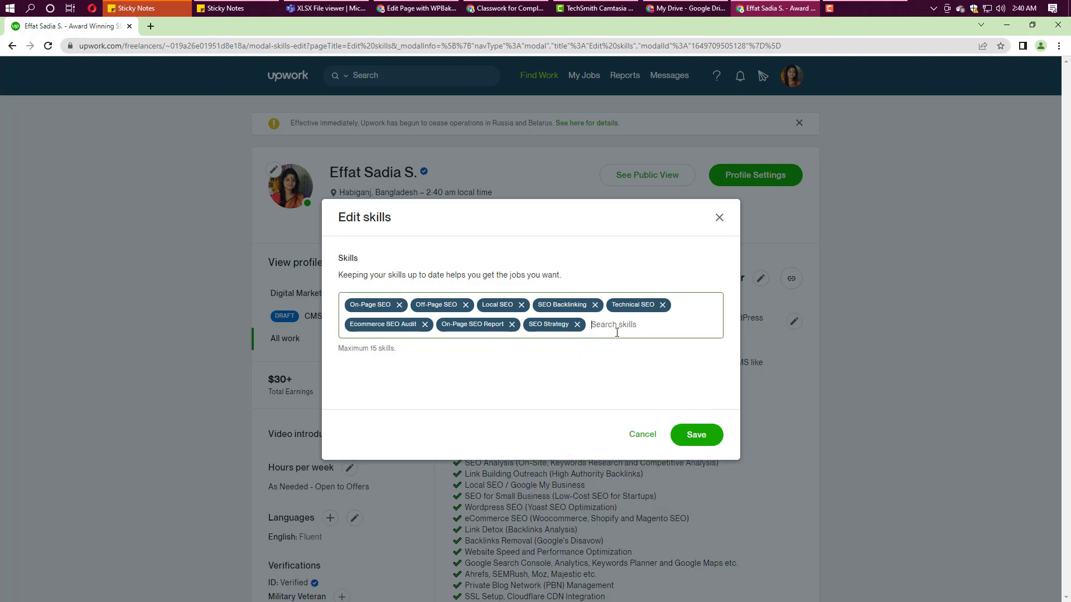
pyautogui.write('SEO')
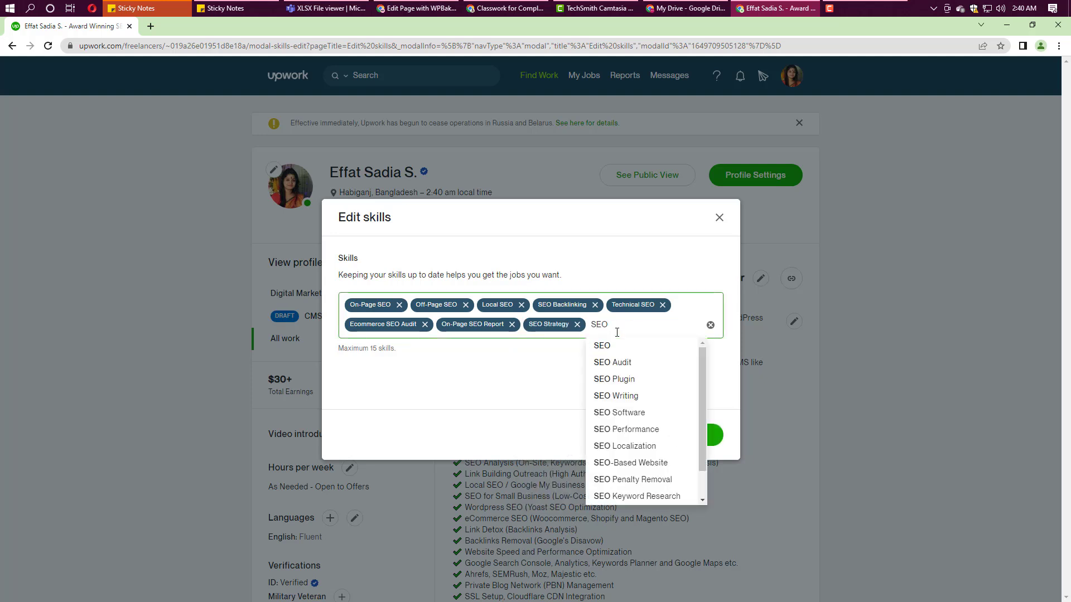
pyautogui.click(611, 347)
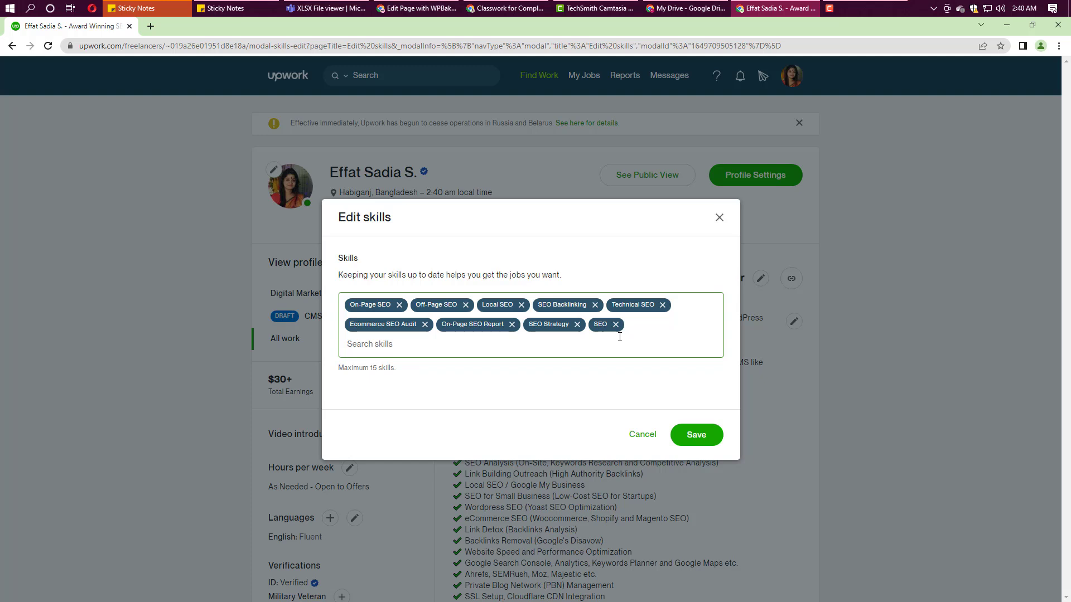
# Step: Add SEO Keyword Research and Yoast SEO to the profile's skills from the SEO suggestions
pyautogui.write('SEO')
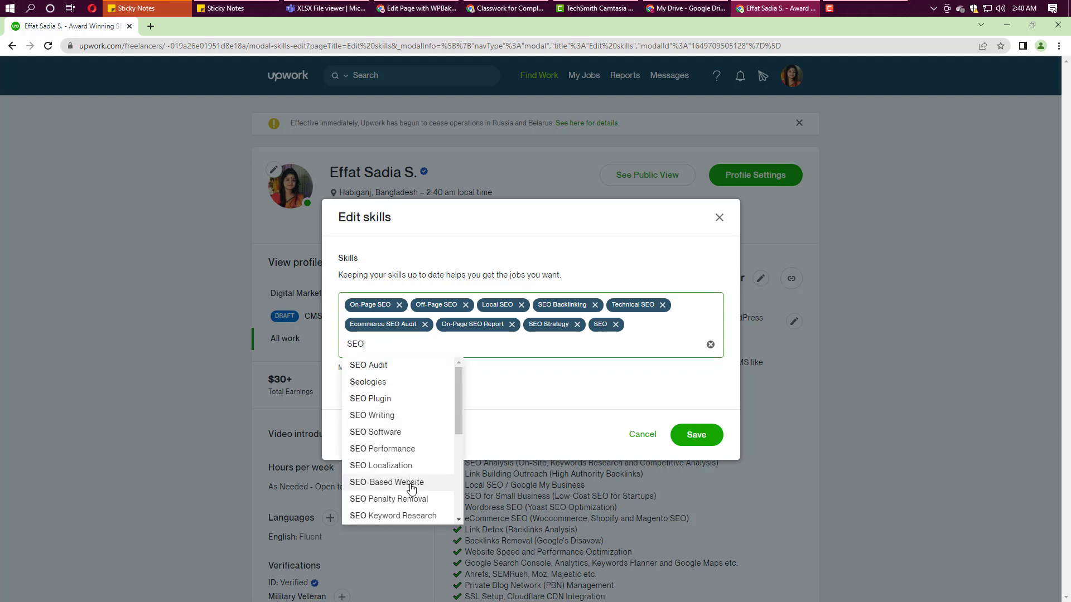
pyautogui.scroll(-1, 413, 491)
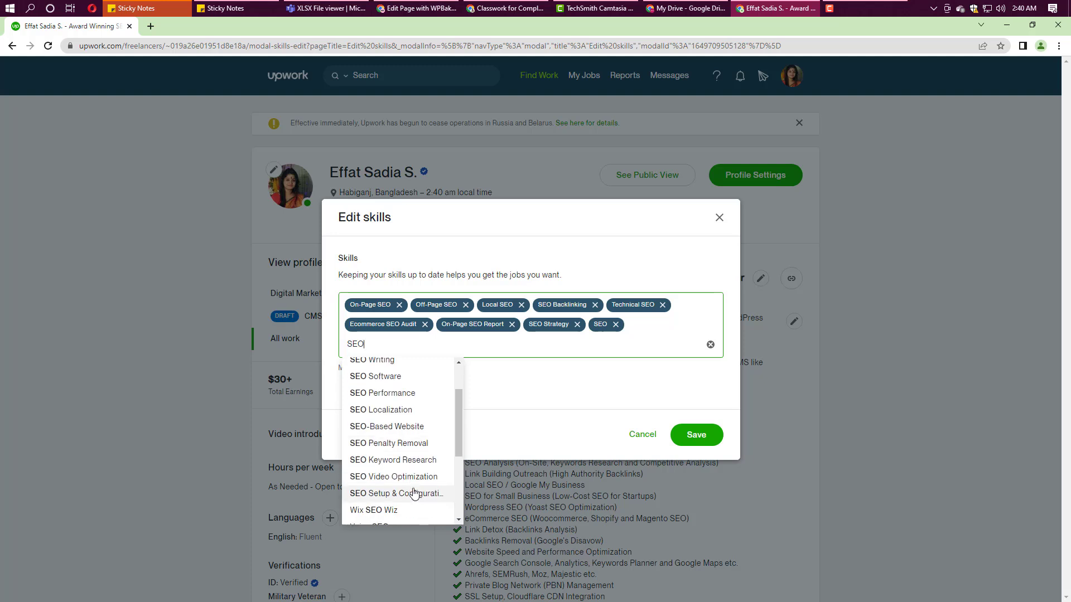
pyautogui.click(410, 460)
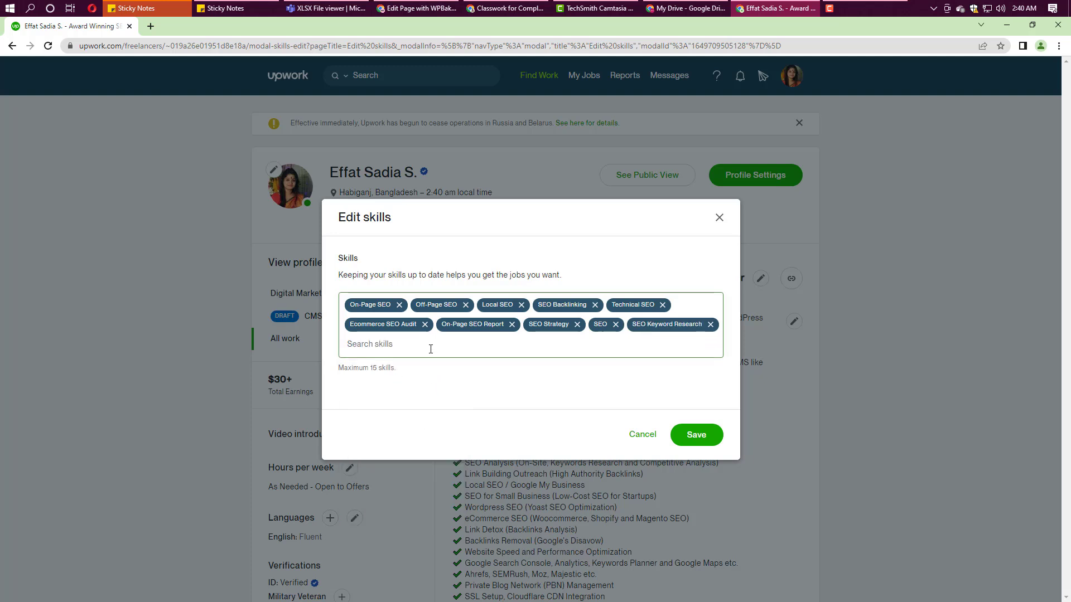
pyautogui.write('SEO')
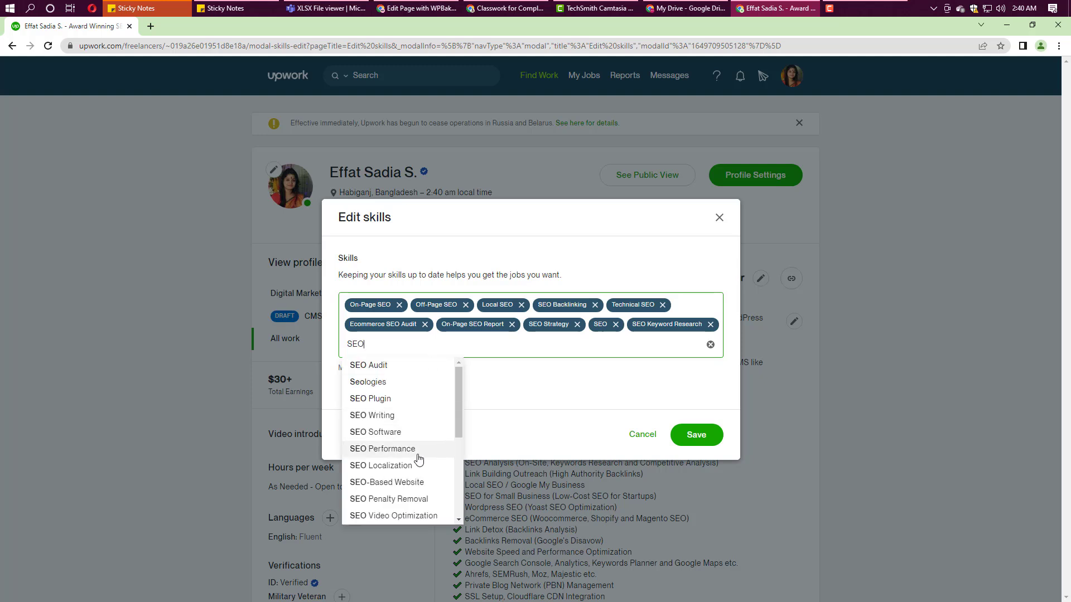
pyautogui.scroll(-1, 415, 458)
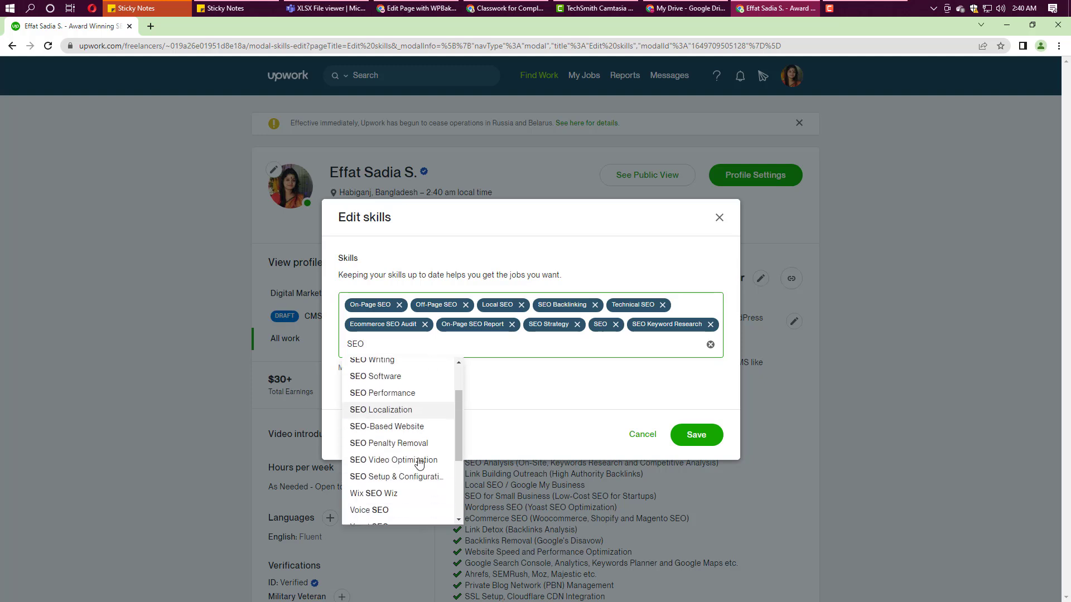
pyautogui.scroll(-1, 410, 482)
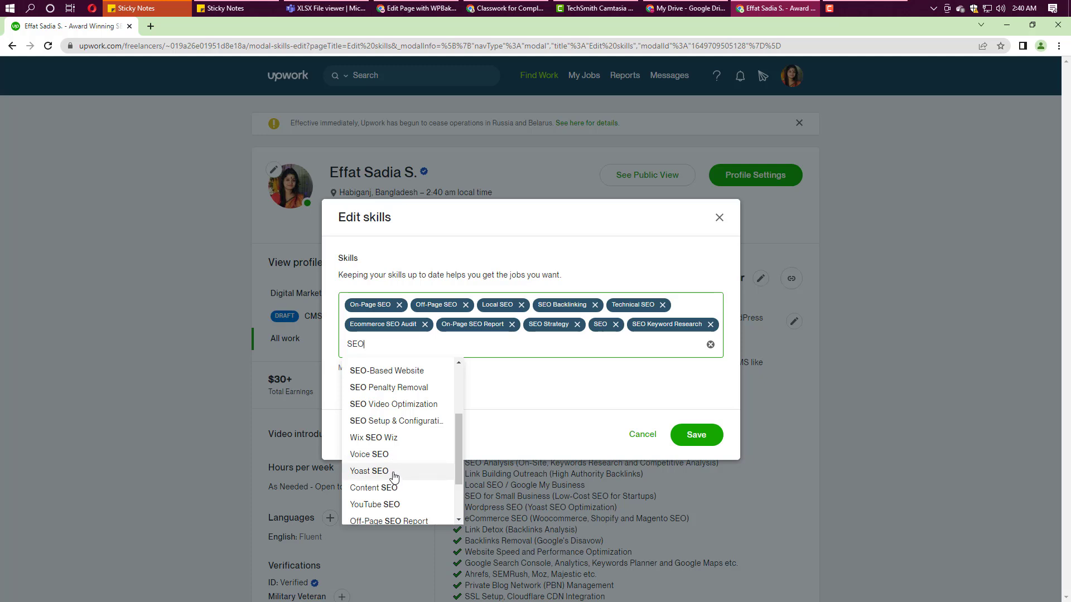
pyautogui.click(394, 473)
# Step: Search the skills for SEO and add All in One SEO Pack and SEO Audit to the list
pyautogui.click(407, 344)
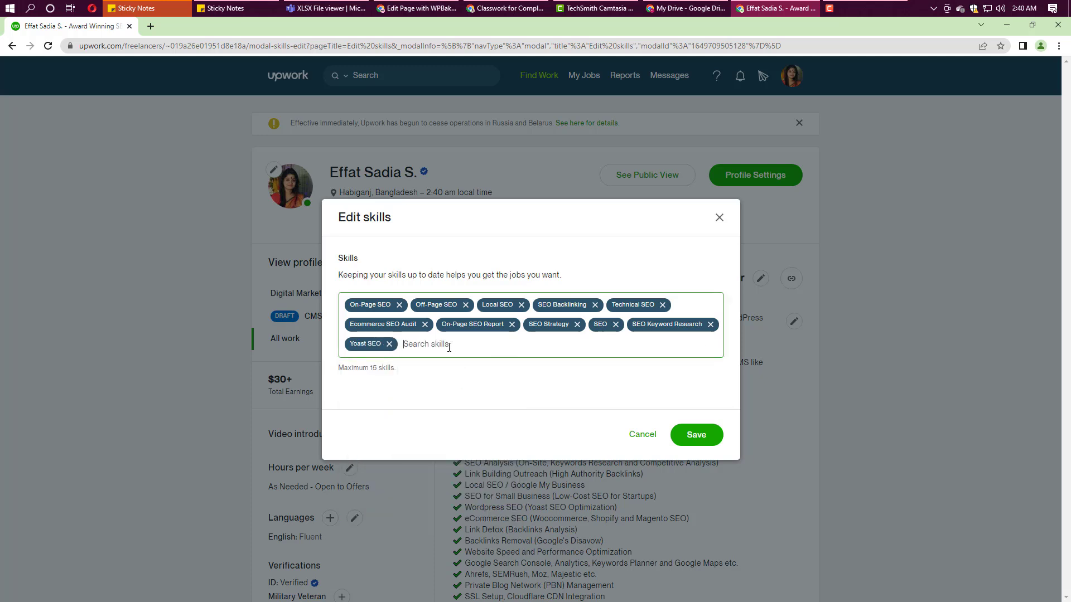
pyautogui.write('SEO')
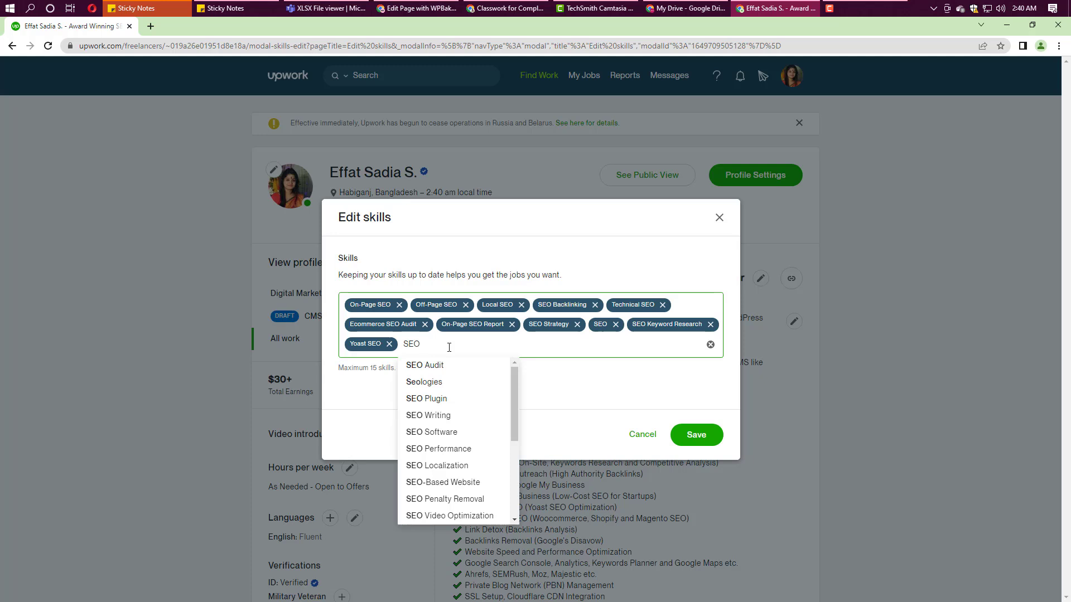
pyautogui.scroll(-2, 444, 443)
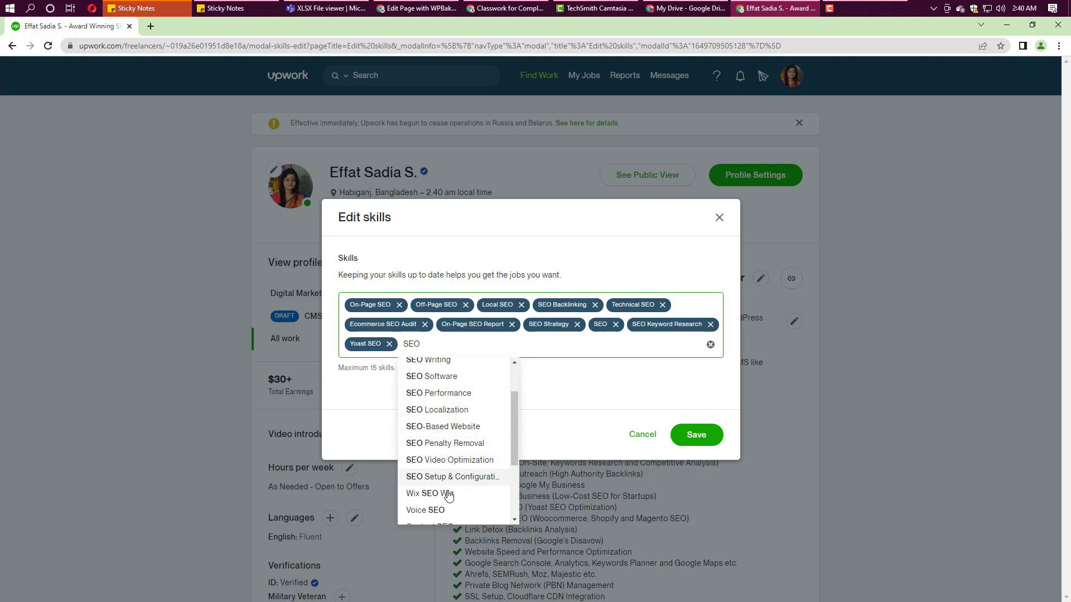
pyautogui.scroll(-2, 468, 481)
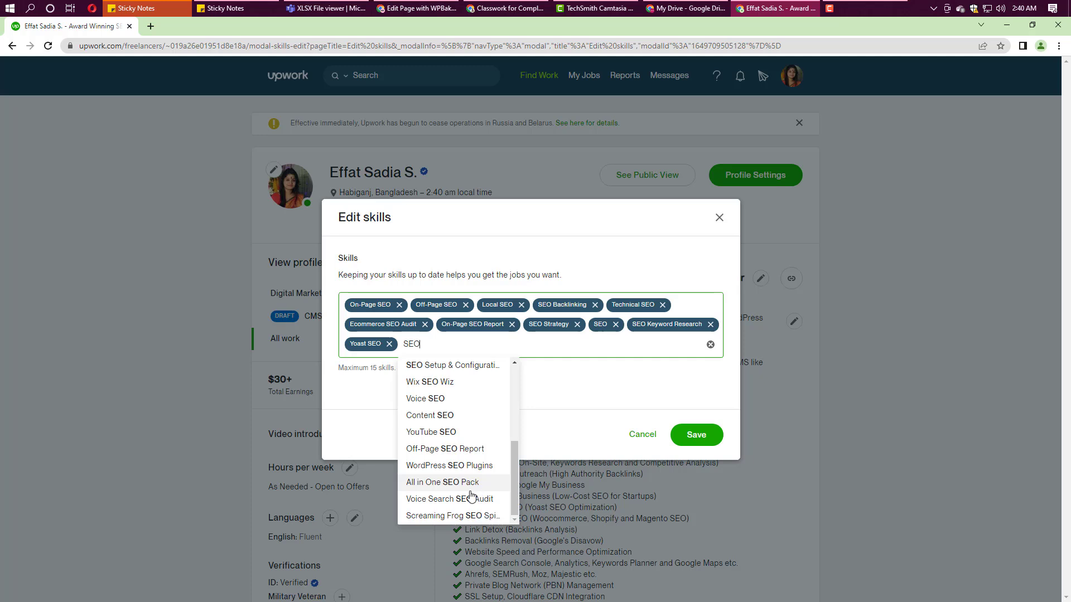
pyautogui.click(456, 483)
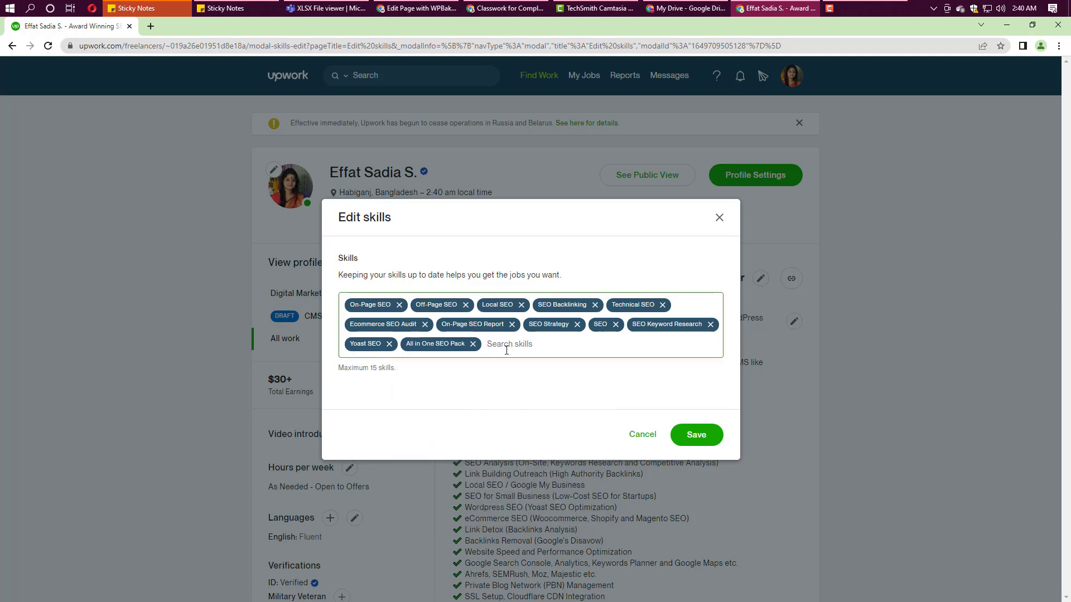
pyautogui.write('SEO')
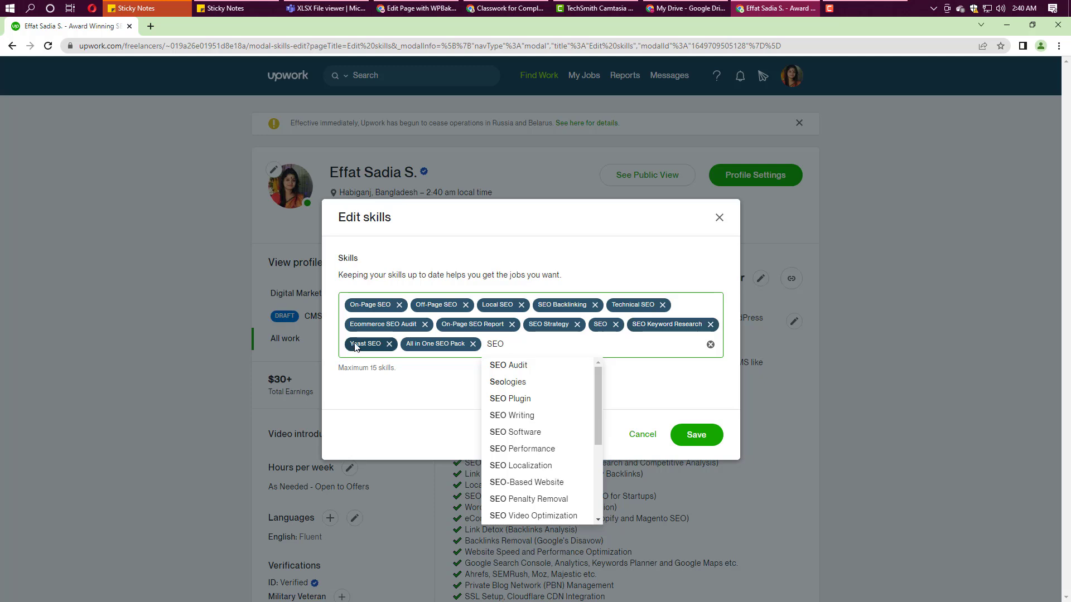
pyautogui.click(510, 368)
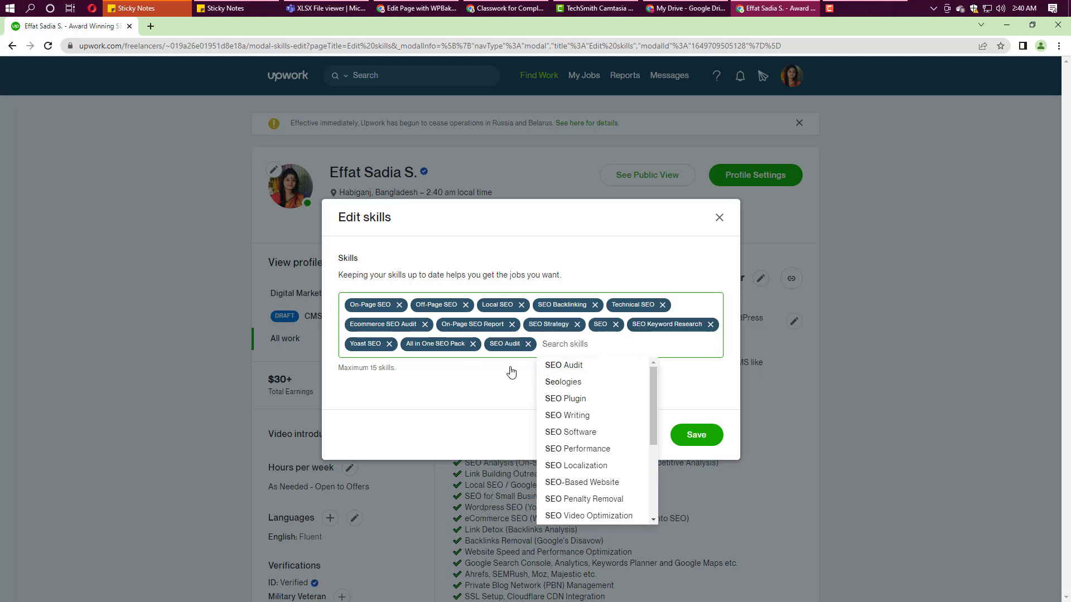
# Step: Find Content SEO among the SEO suggestions and add it to the profile's skills
pyautogui.write('SEO')
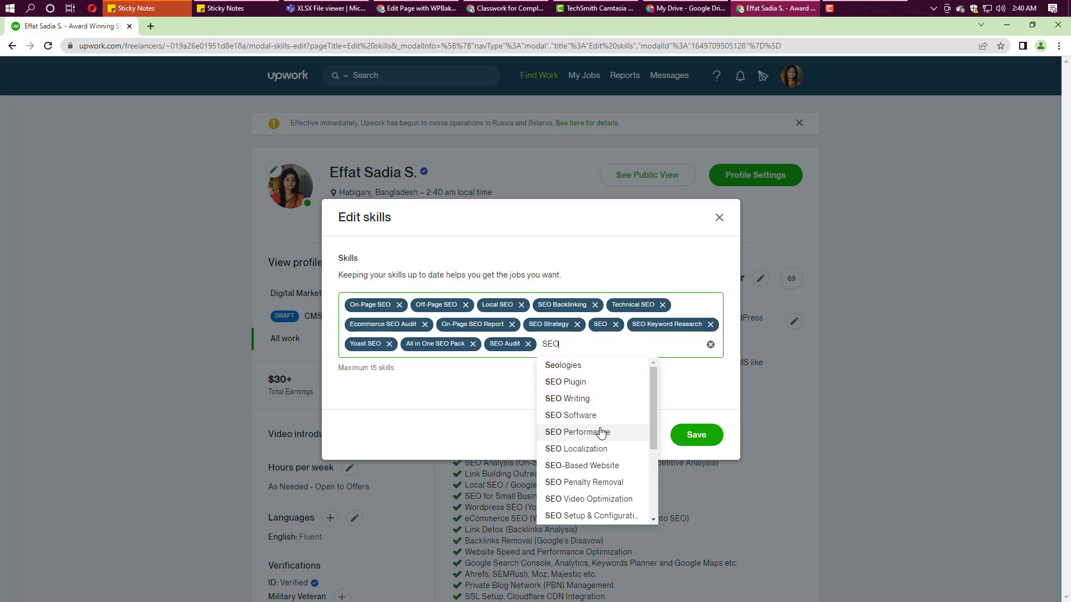
pyautogui.scroll(-1, 601, 493)
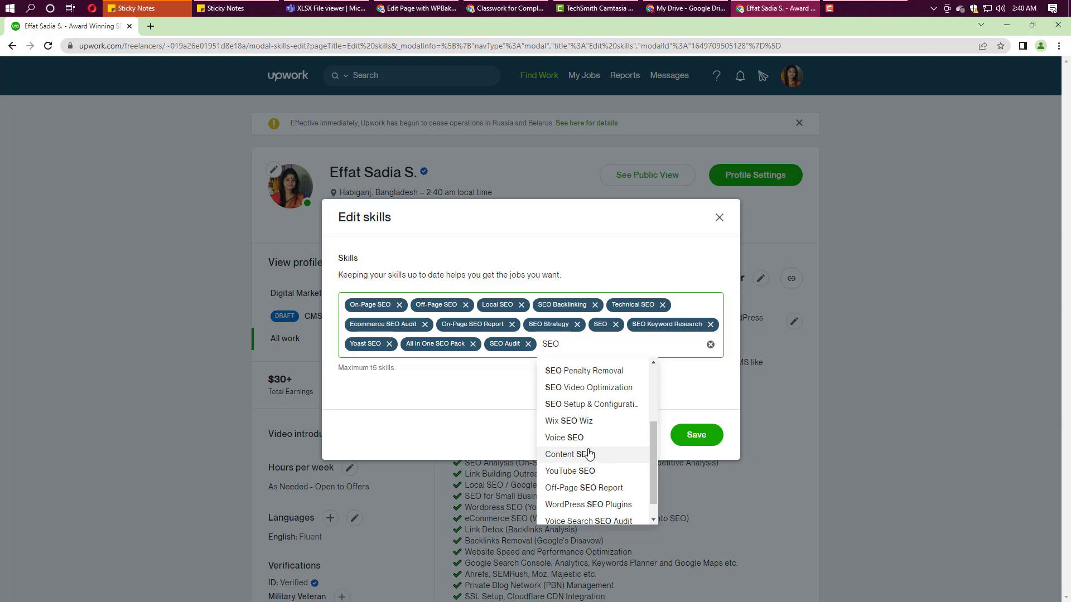
pyautogui.click(590, 455)
# Step: Add WordPress SEO Plugins as the last skill and save the edited skills list
pyautogui.write('SEO')
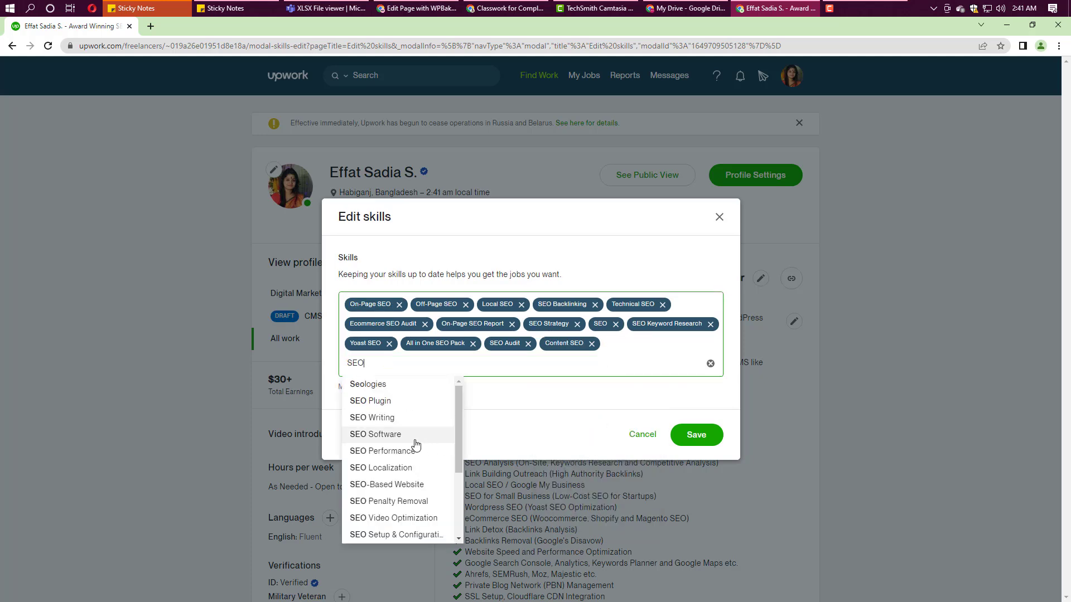
pyautogui.scroll(-2, 412, 498)
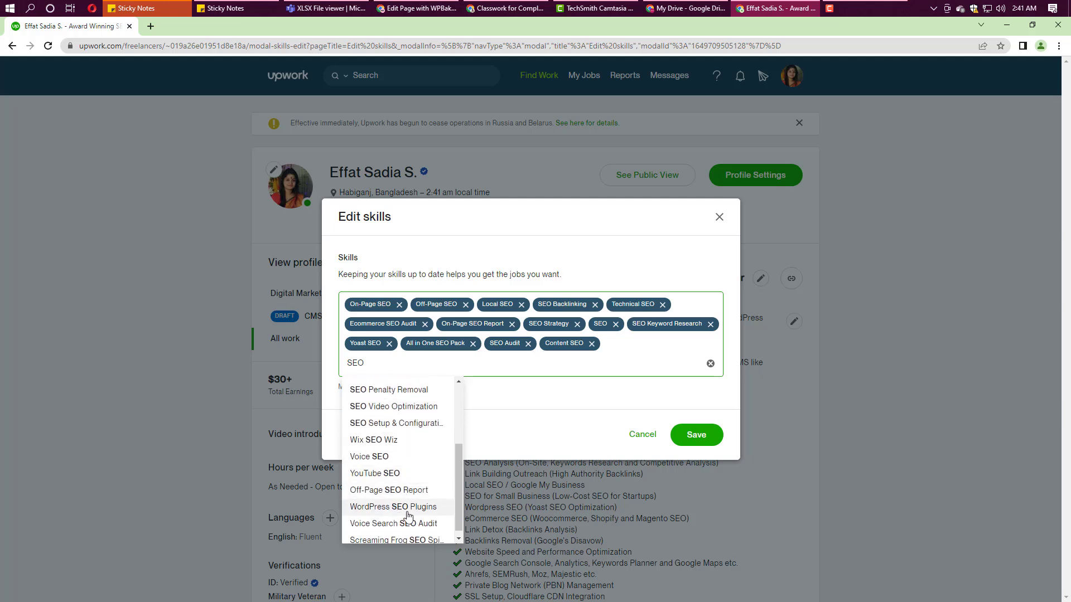
pyautogui.scroll(-1, 410, 521)
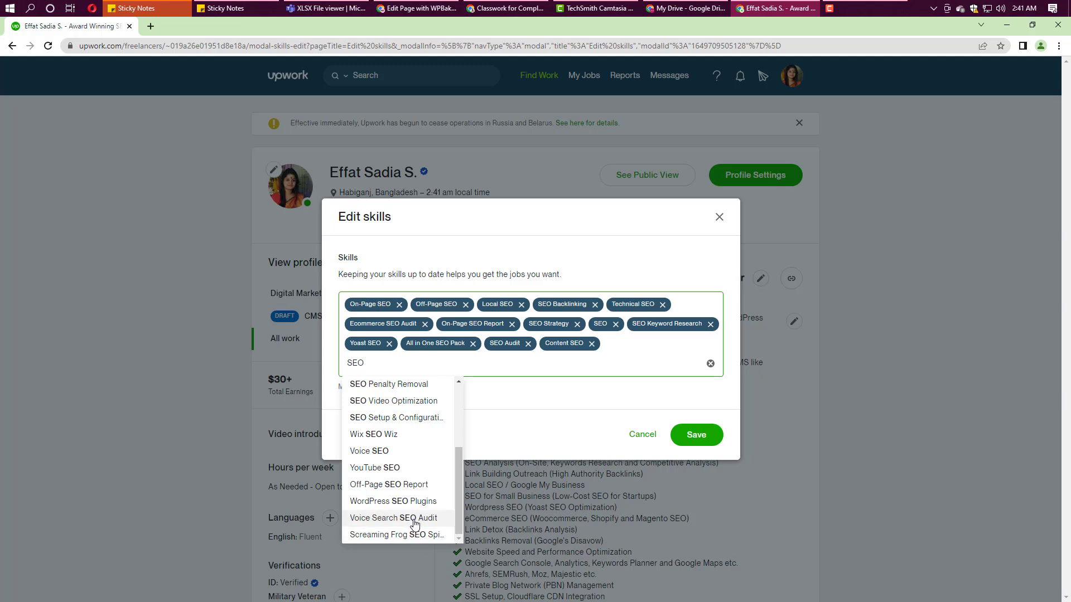
pyautogui.click(409, 505)
pyautogui.click(797, 470)
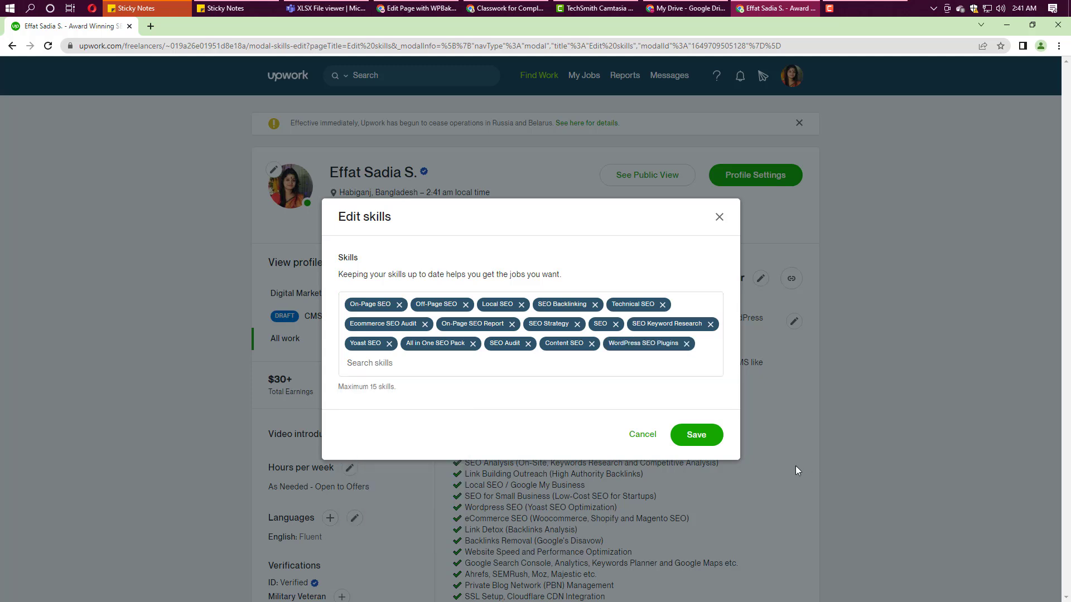
pyautogui.click(709, 438)
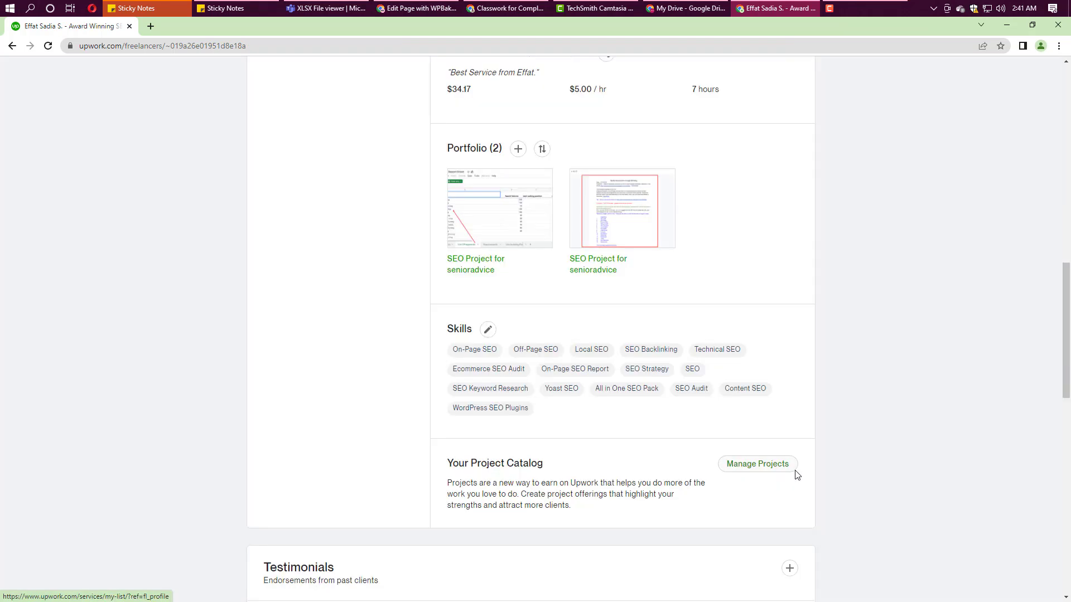
# Step: Return to the profile header, open the hourly rate settings to review them, and close them without saving
pyautogui.scroll(2, 638, 384)
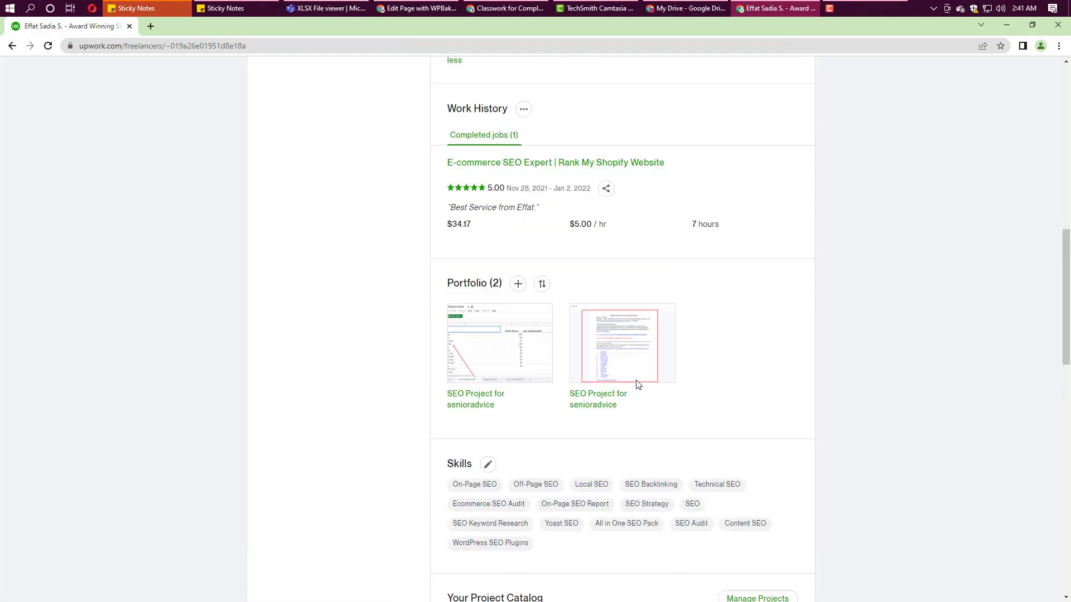
pyautogui.scroll(9, 637, 385)
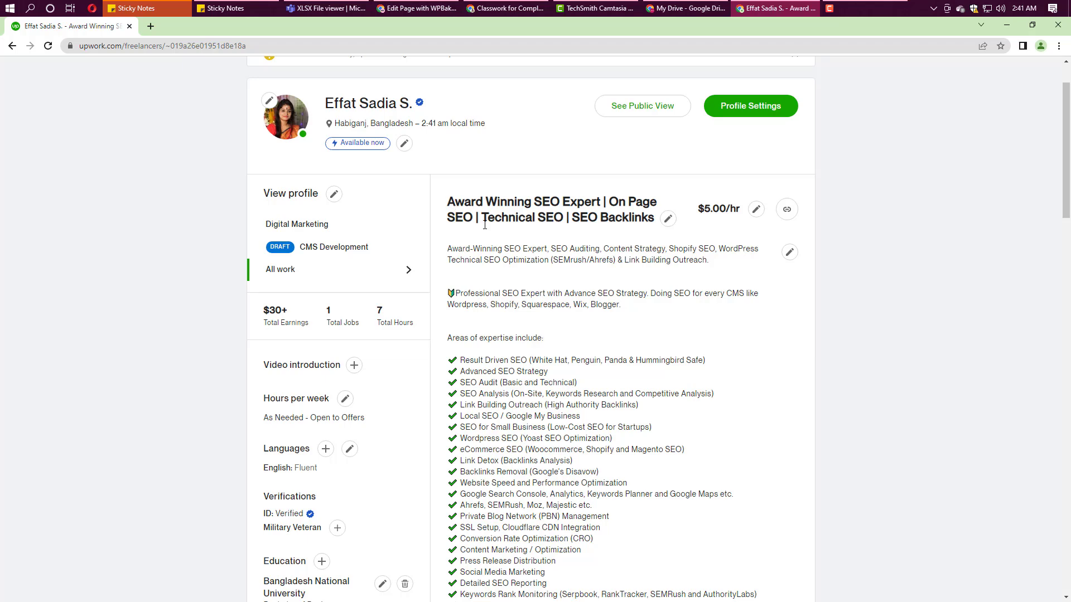
pyautogui.click(755, 210)
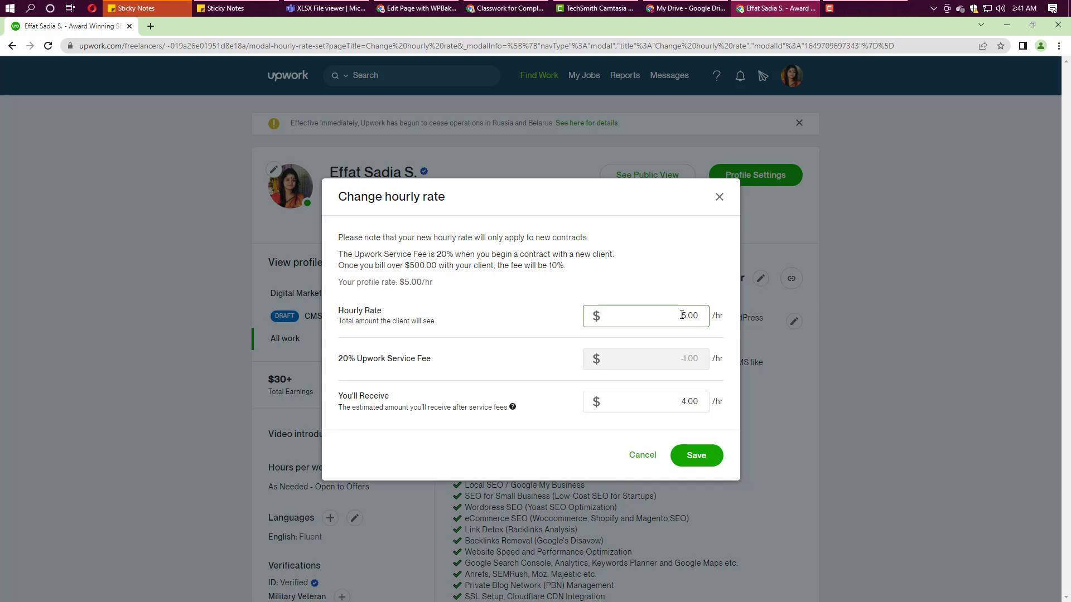
pyautogui.click(719, 197)
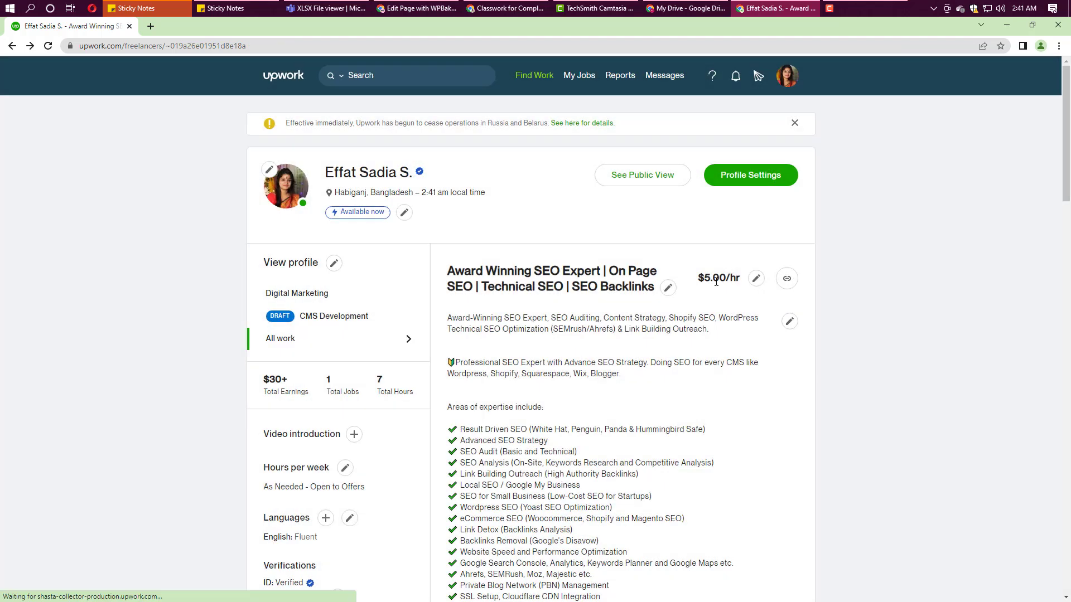
# Step: Open the profile title for editing, review its SEO keywords and save it
pyautogui.click(669, 289)
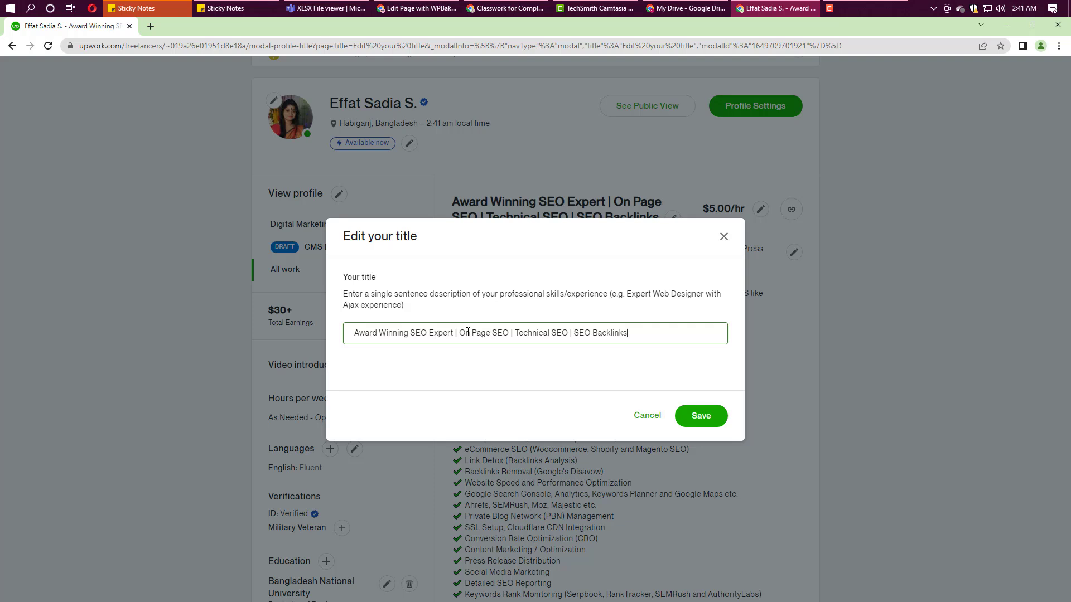
pyautogui.moveTo(410, 340); pyautogui.dragTo(548, 333)
pyautogui.click(698, 415)
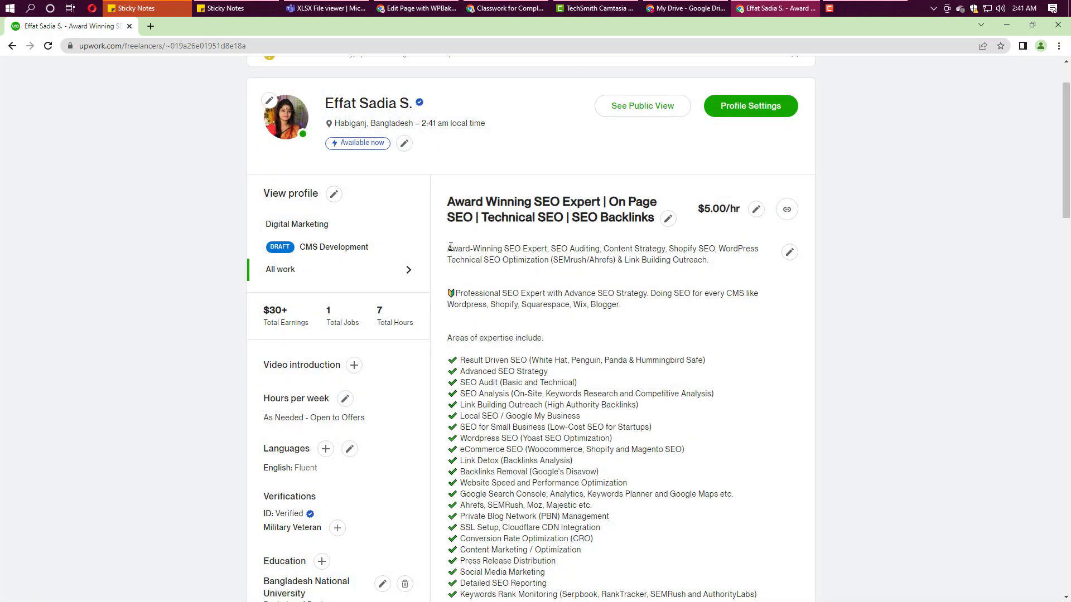
# Step: Examine the overview's opening line, areas of expertise and closing signature, followed by the profile's skills list
pyautogui.moveTo(450, 247); pyautogui.dragTo(549, 252)
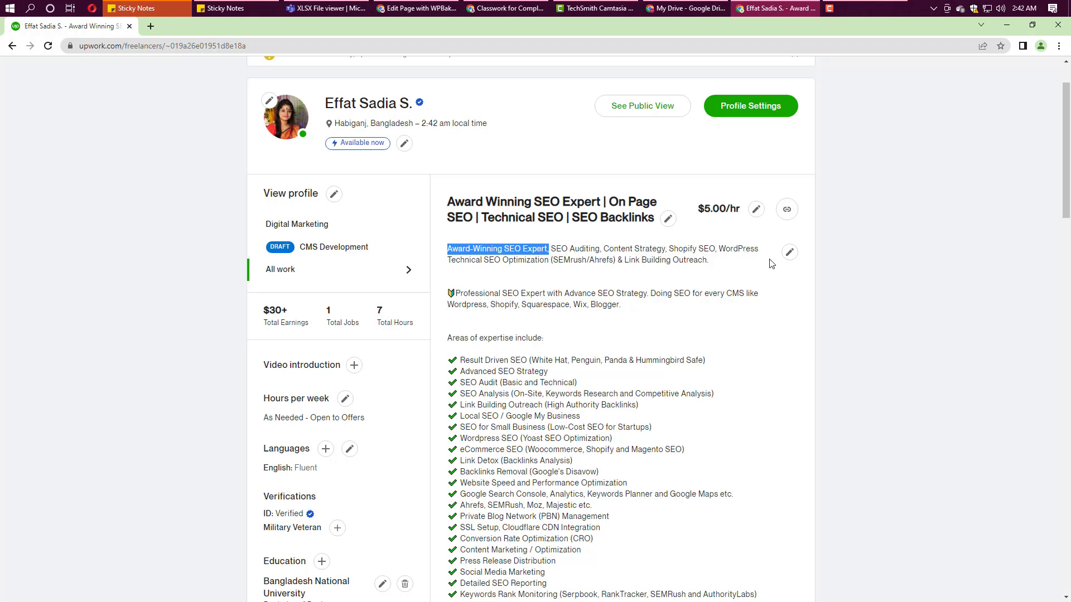
pyautogui.scroll(-2, 475, 335)
pyautogui.moveTo(459, 248); pyautogui.dragTo(591, 484)
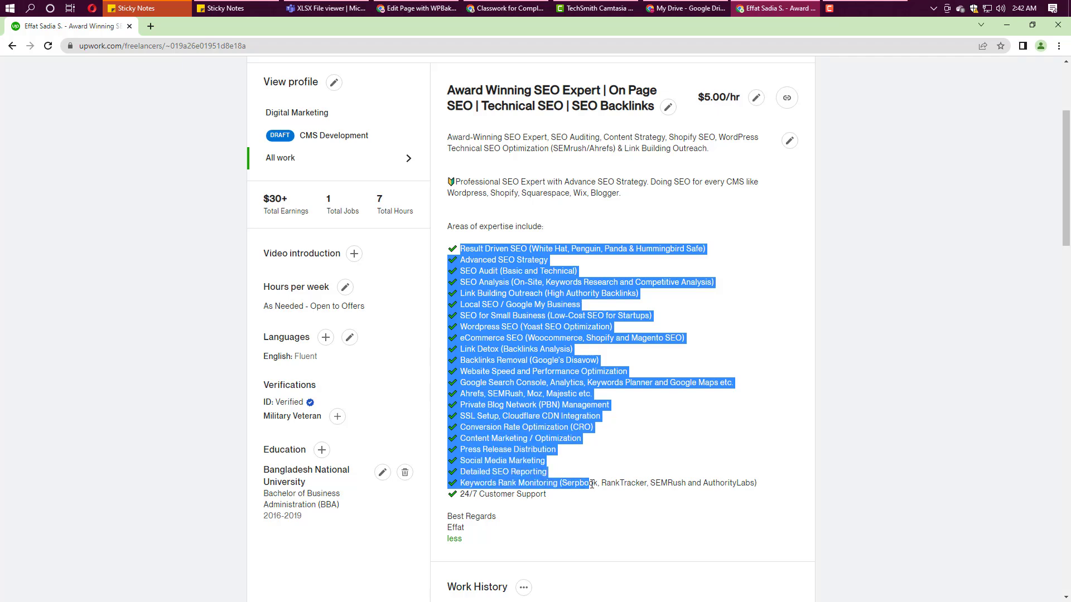
pyautogui.click(643, 442)
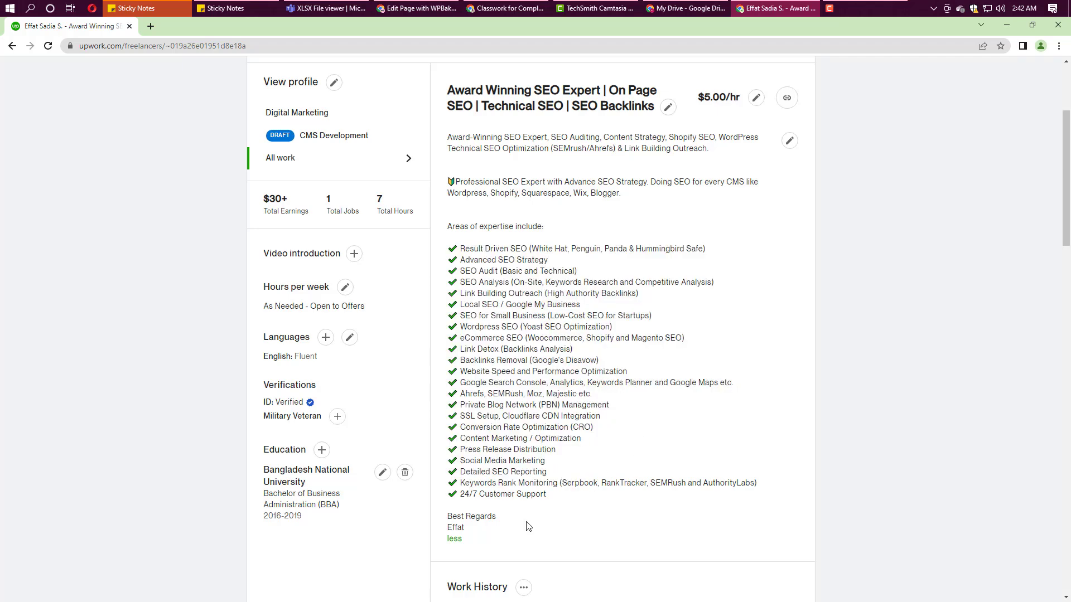
pyautogui.moveTo(447, 513); pyautogui.dragTo(498, 529)
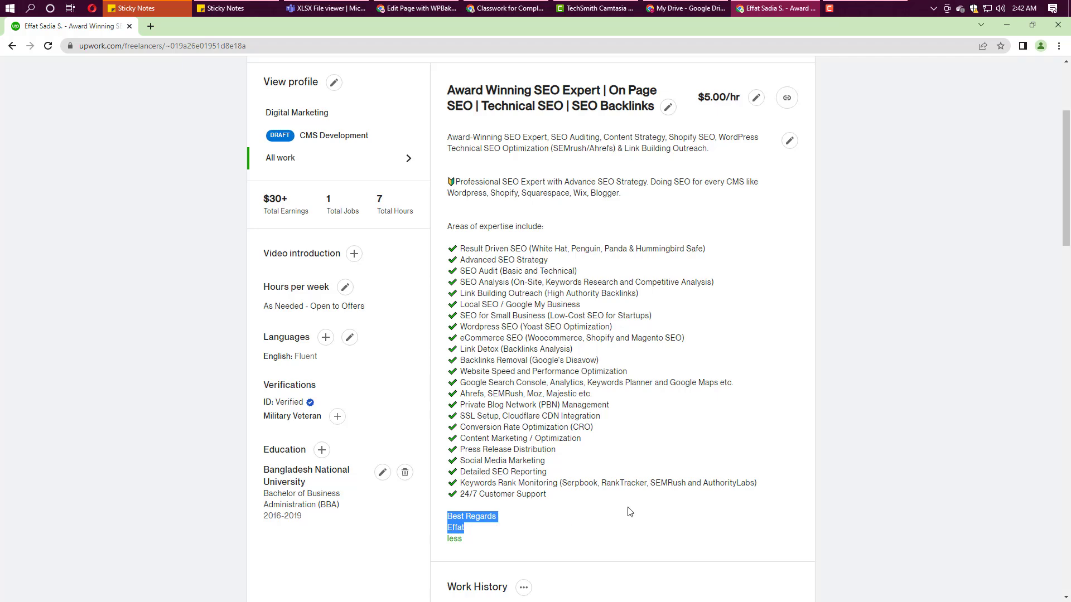
pyautogui.scroll(-13, 629, 511)
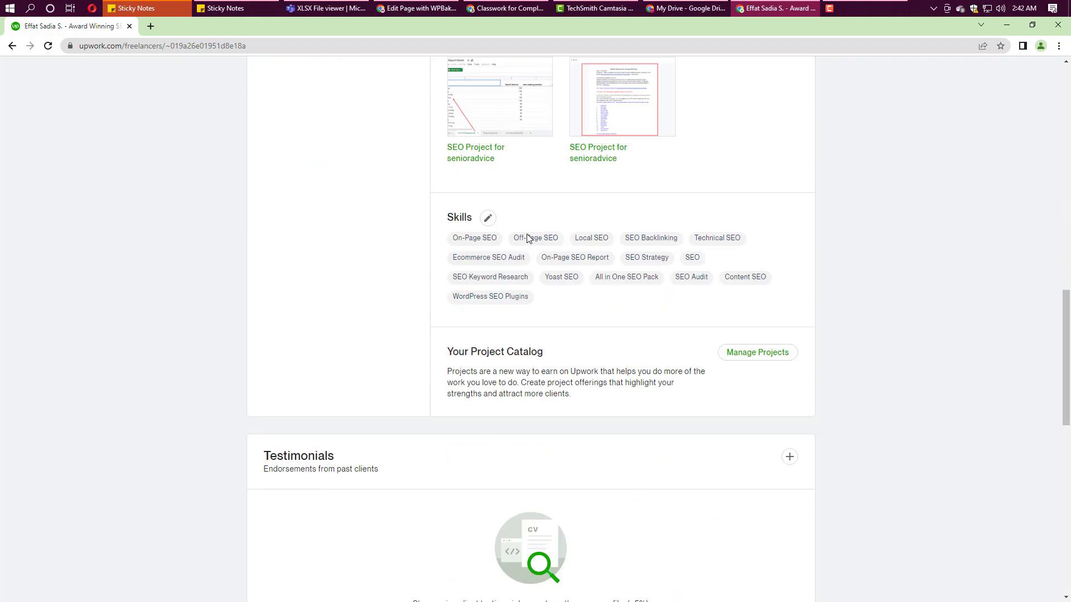